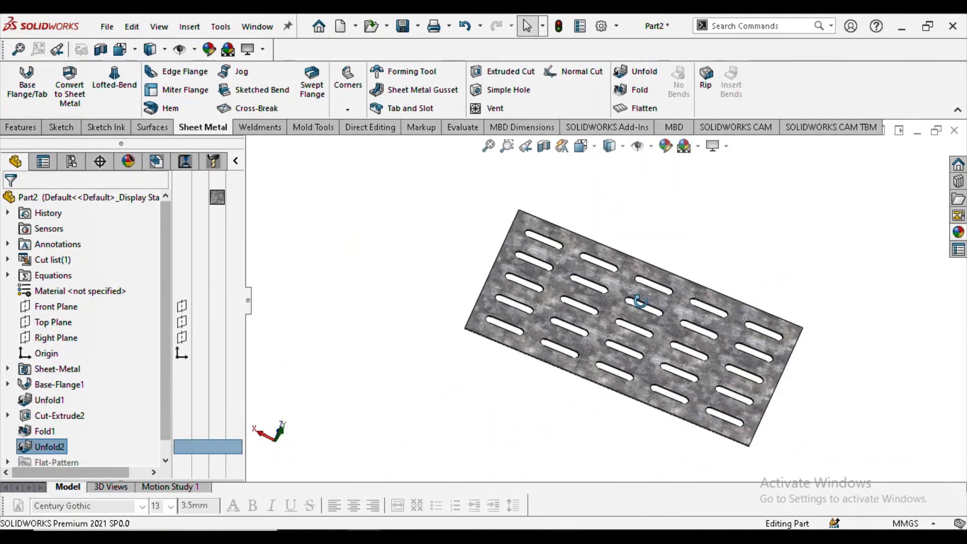
- Orbit the finished flat slotted plate and folded slotted cylinder to inspect them
middle_click_drag(626, 406, 646, 394)
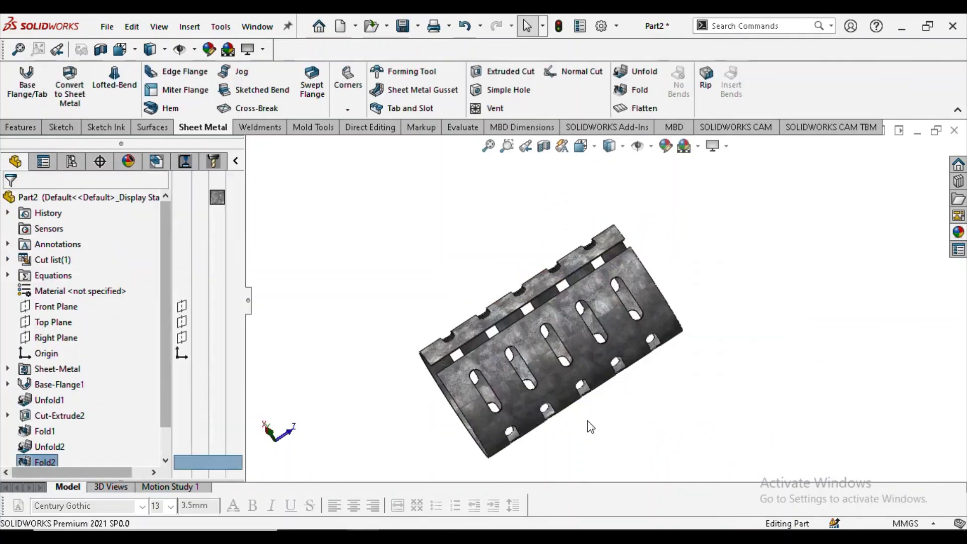
mouse_move(588, 421)
middle_mouse_down()
mouse_move(555, 367)
mouse_move(540, 307)
mouse_move(852, 249)
mouse_move(686, 196)
mouse_move(529, 293)
middle_mouse_up()
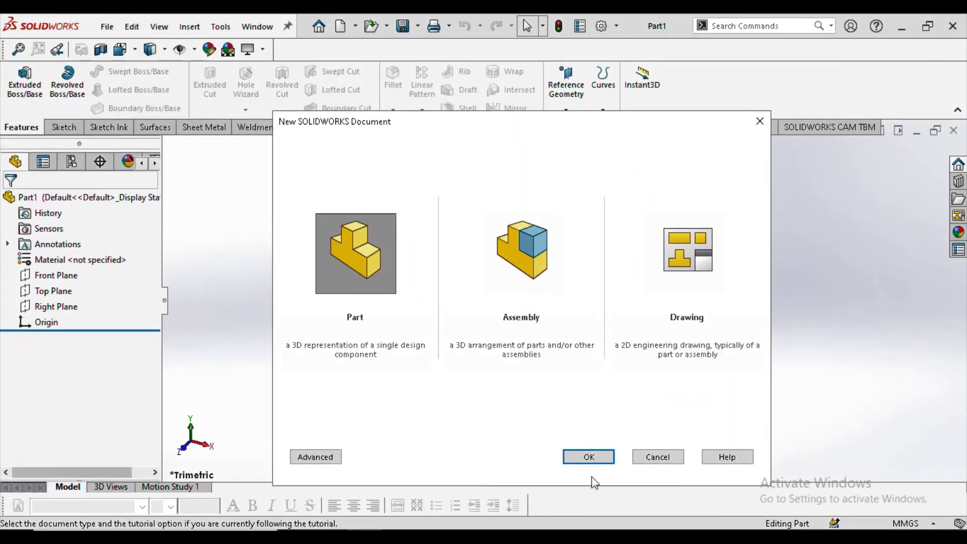
- Create a new part and apply the Plain White background scene
left_click(589, 457)
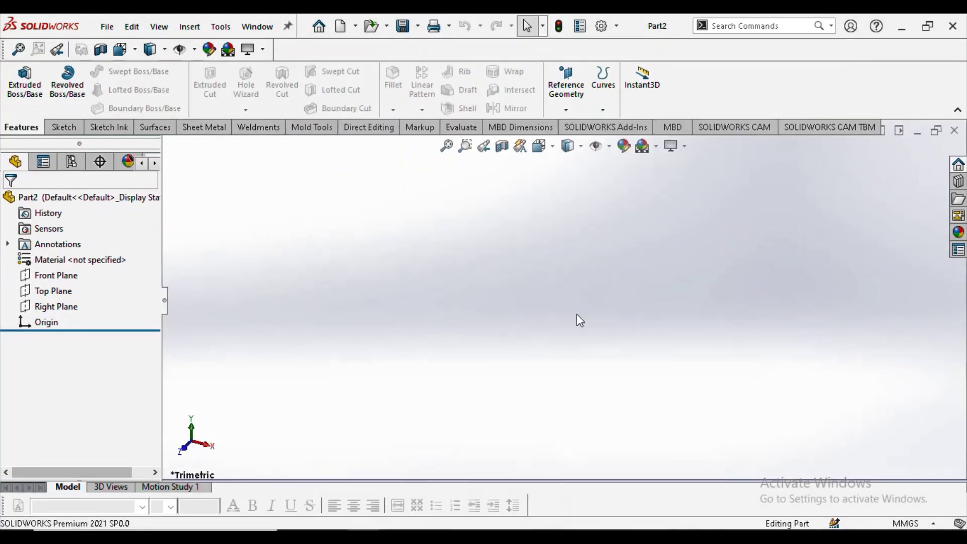
left_click(656, 146)
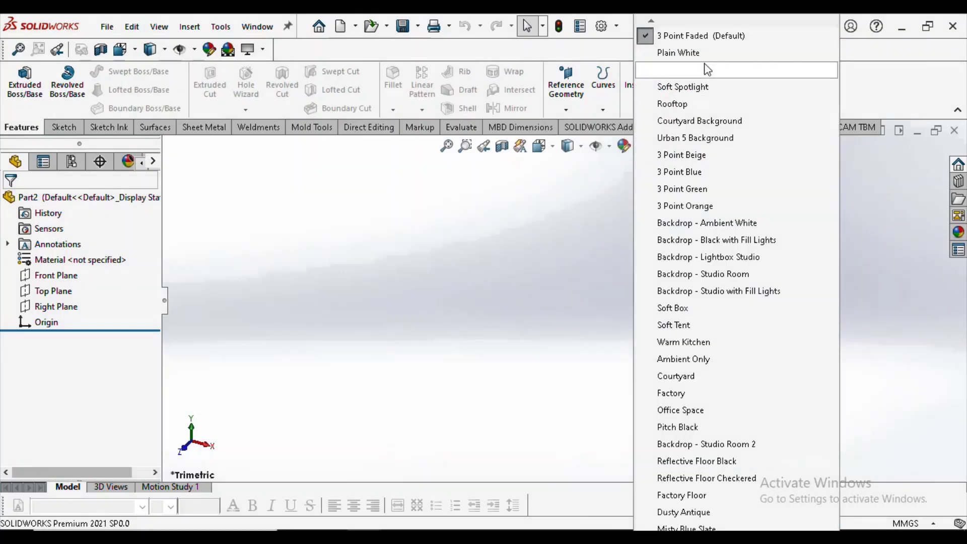
left_click(664, 48)
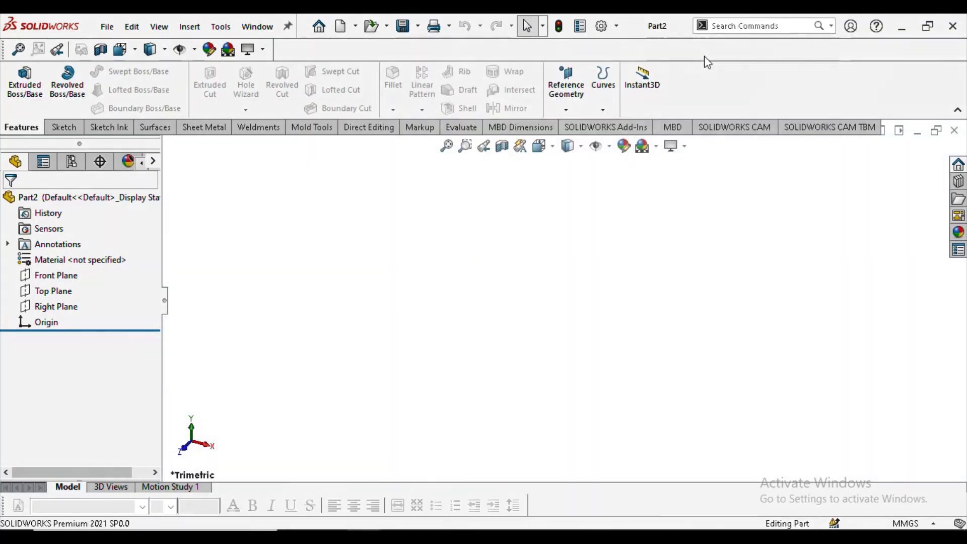
- Raise the document's shaded and wireframe image quality both to High
left_click(601, 25)
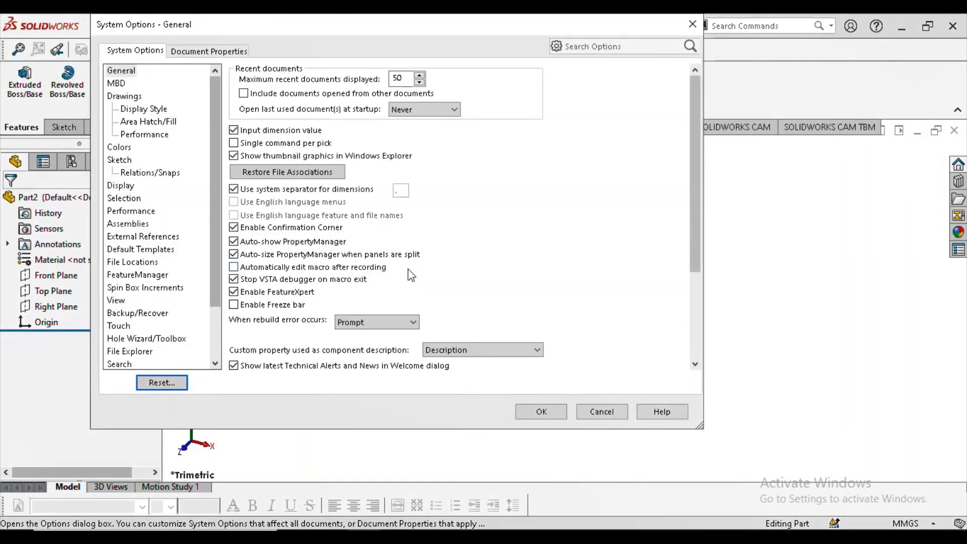
left_click(214, 51)
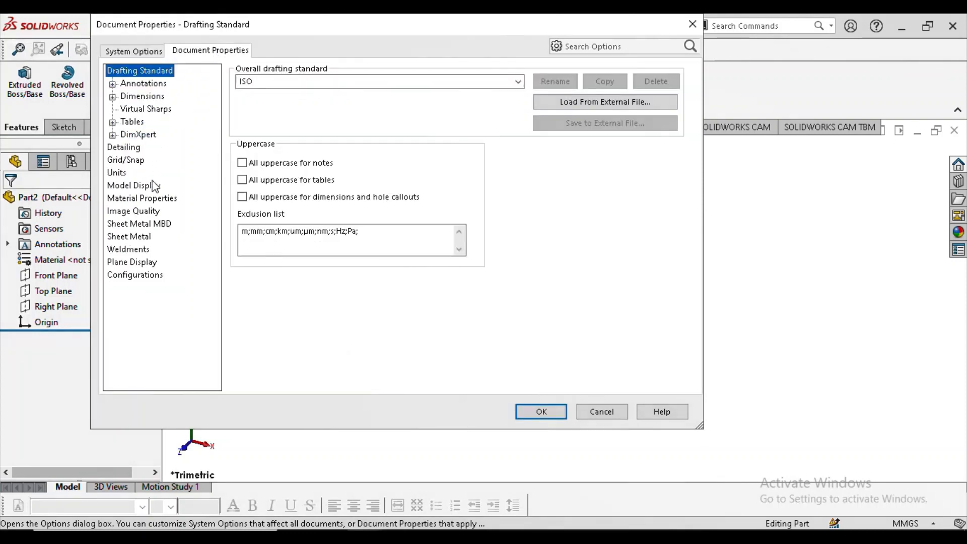
left_click(135, 214)
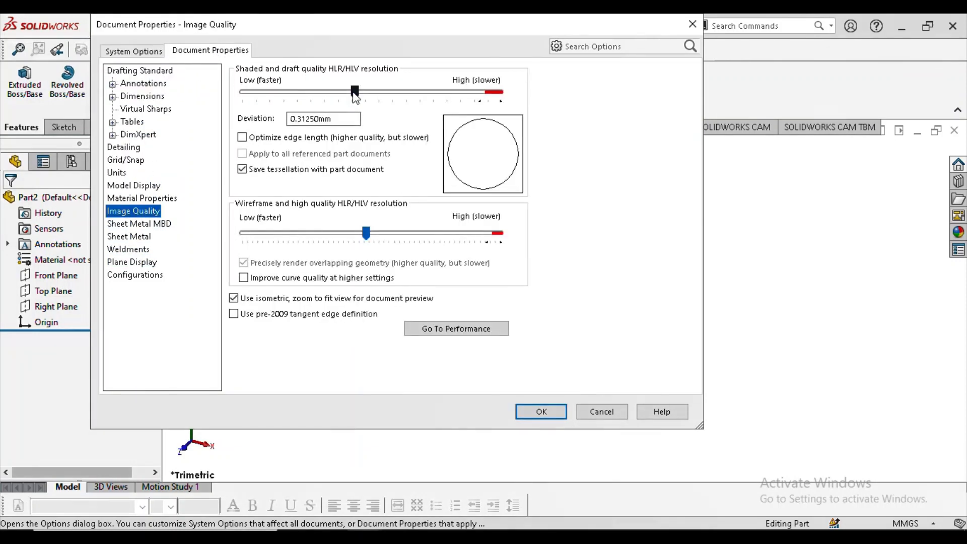
left_click_drag(355, 92, 500, 92)
left_click_drag(387, 233, 499, 233)
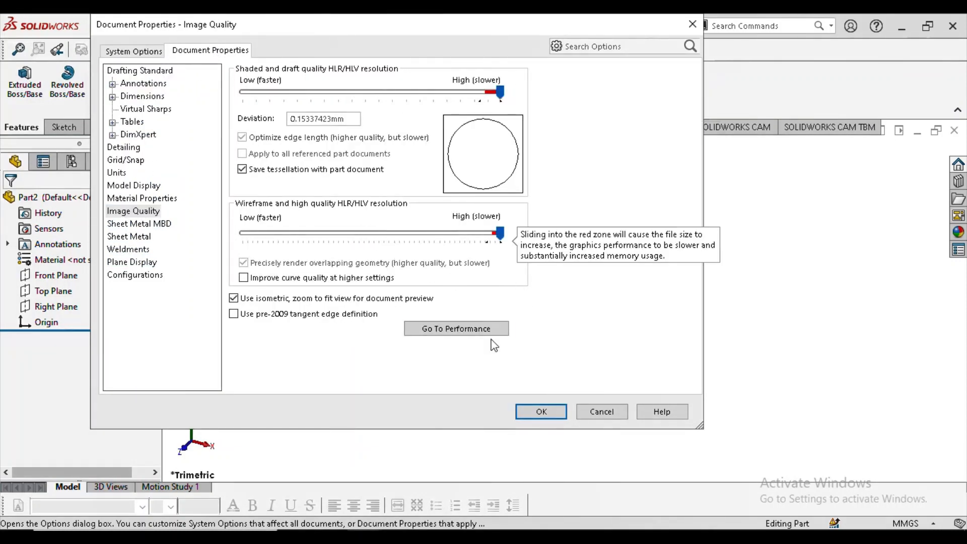
left_click(532, 413)
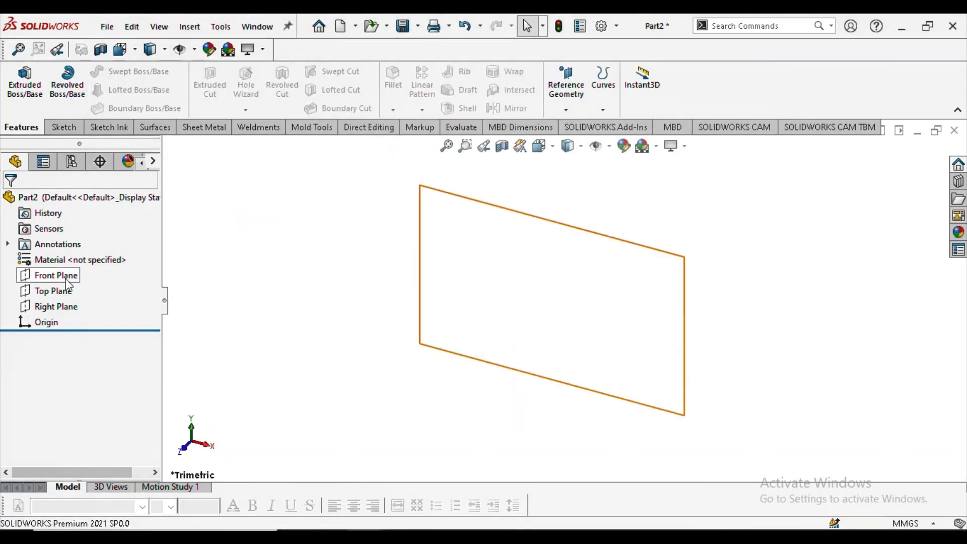
- On a Front Plane sketch, draw a centerpoint arc about the origin leaving a small top gap
left_click(55, 275)
left_click(88, 259)
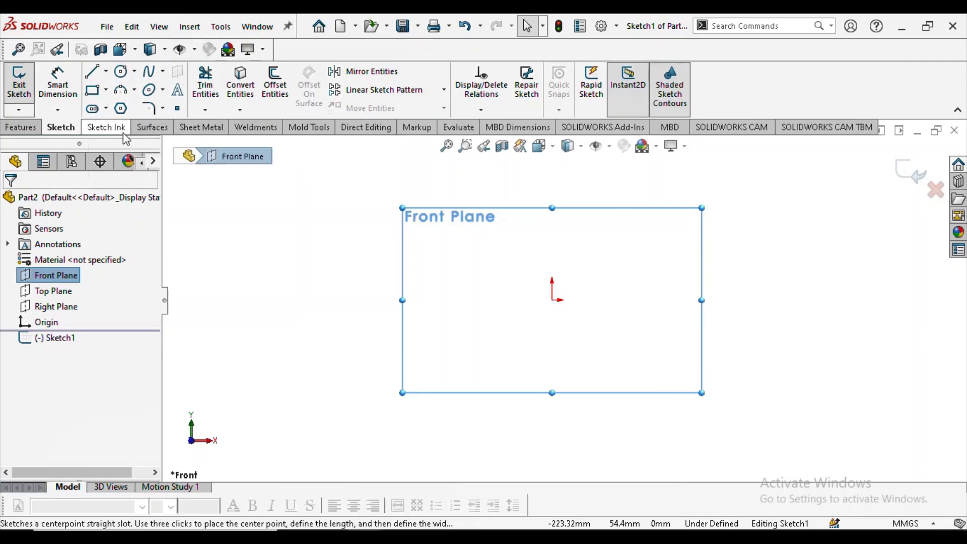
left_click(135, 91)
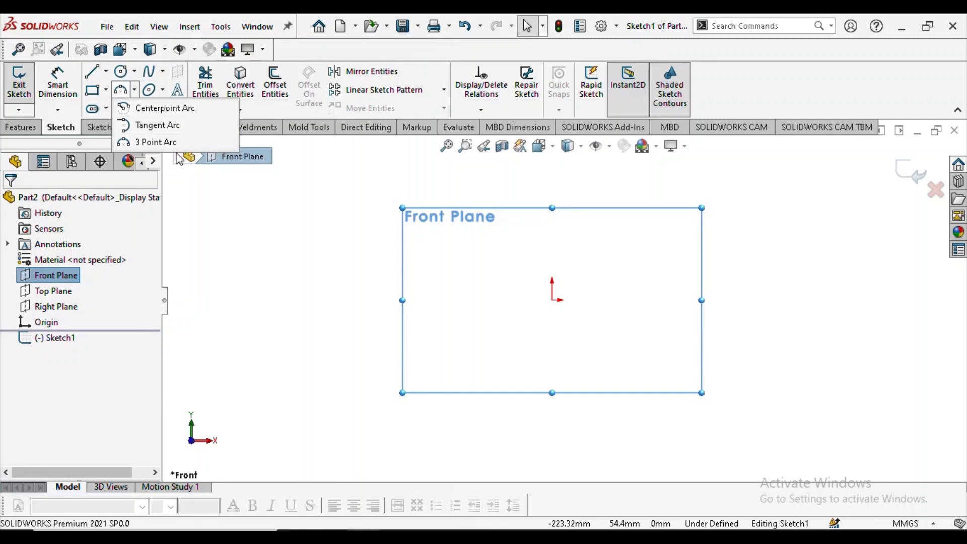
left_click(186, 109)
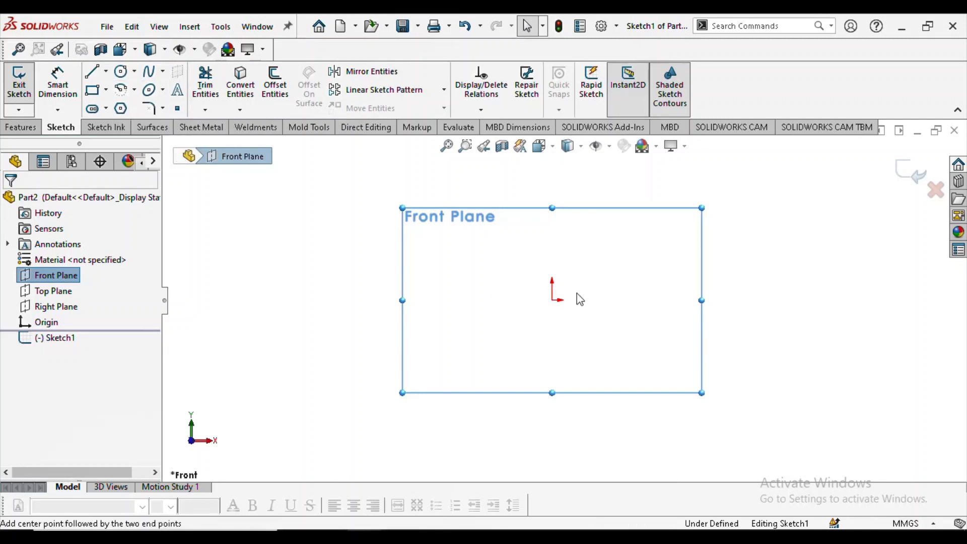
left_click(552, 299)
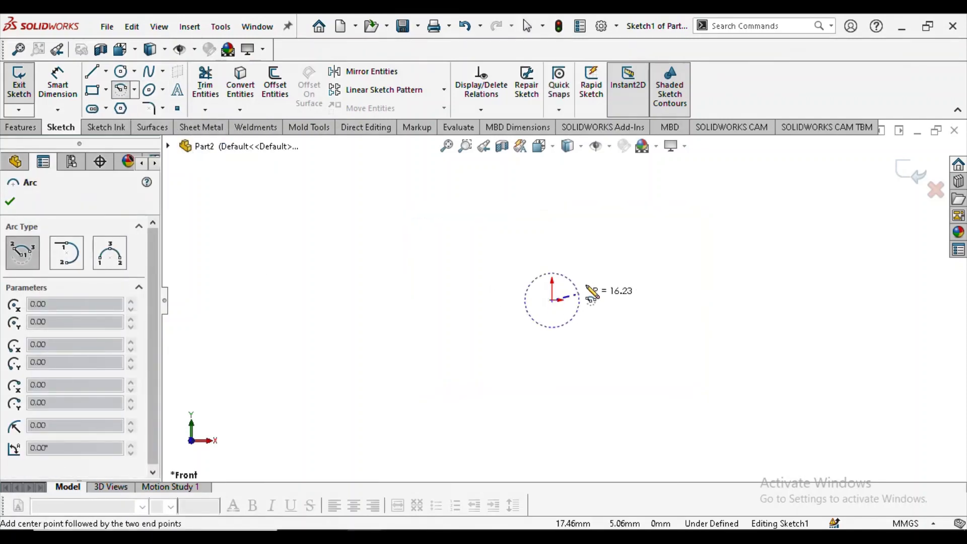
left_click(563, 222)
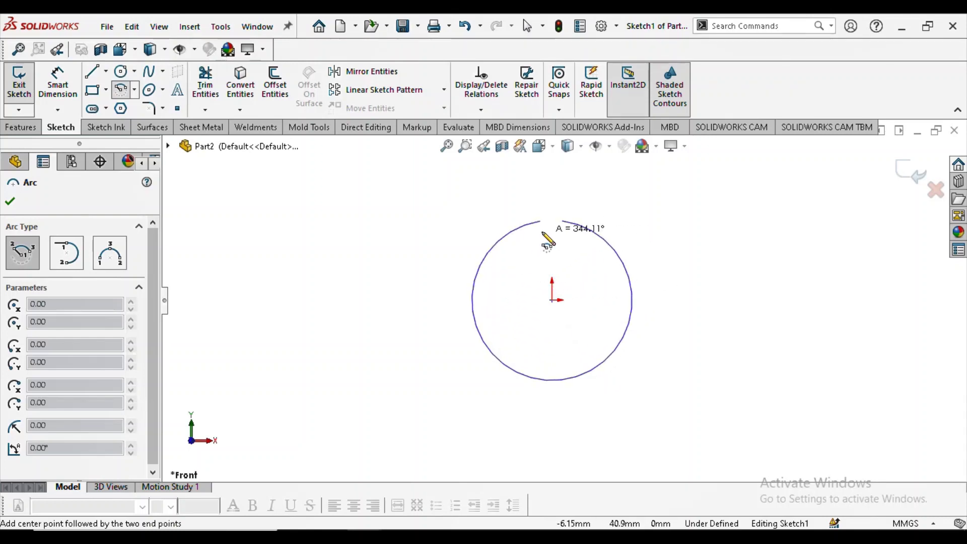
left_click(541, 236)
right_click(543, 231)
left_click(579, 244)
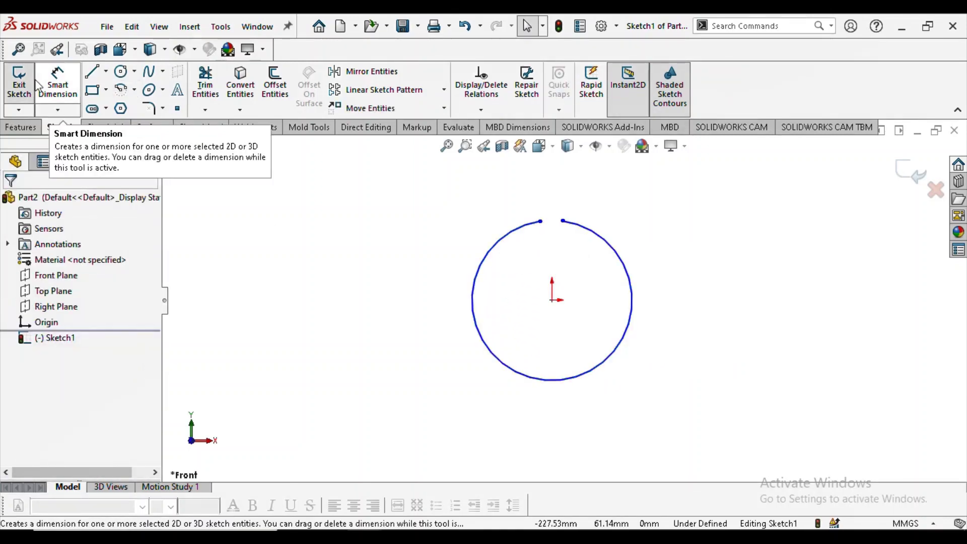
- Dimension the arc's radius to 150 mm
left_click(47, 97)
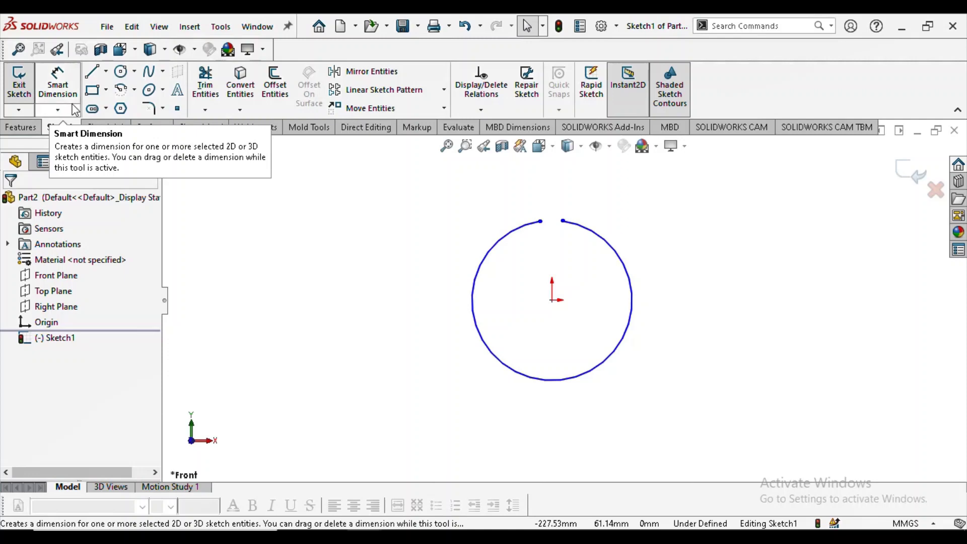
left_click(633, 299)
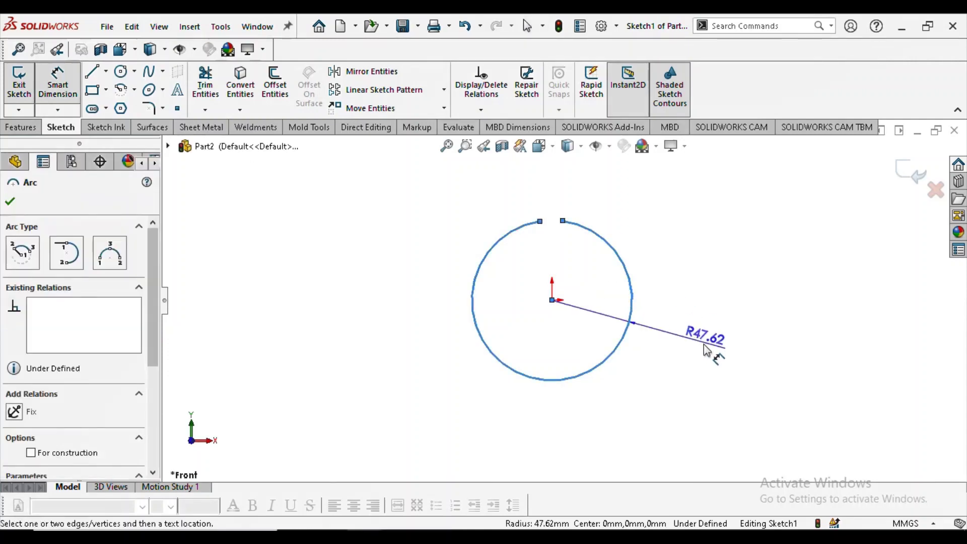
left_click(705, 347)
type("1")
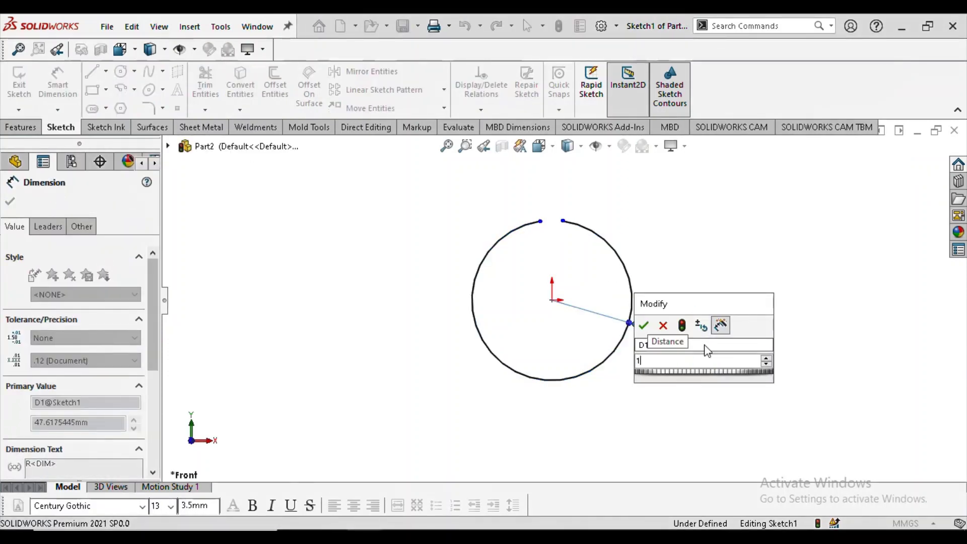
type("50")
key("Return")
key("Escape")
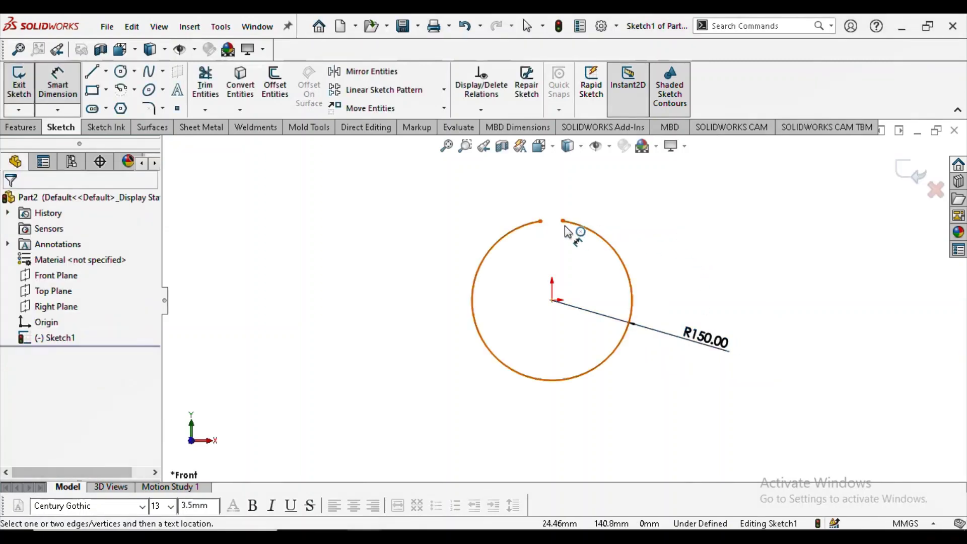
- Zoom in and check the arc endpoint at the top gap
scroll(564, 216, "down", 5)
left_click(507, 243)
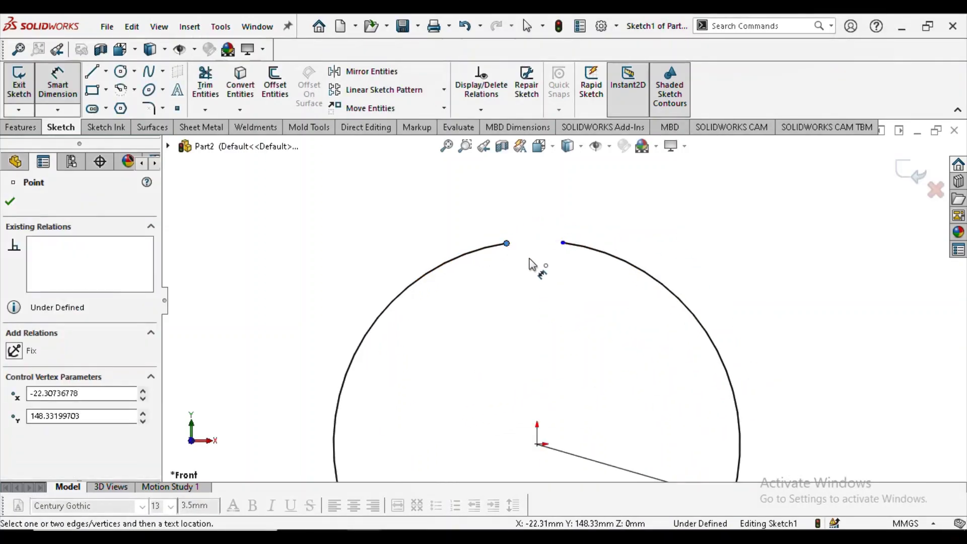
key("Escape")
left_click(507, 244)
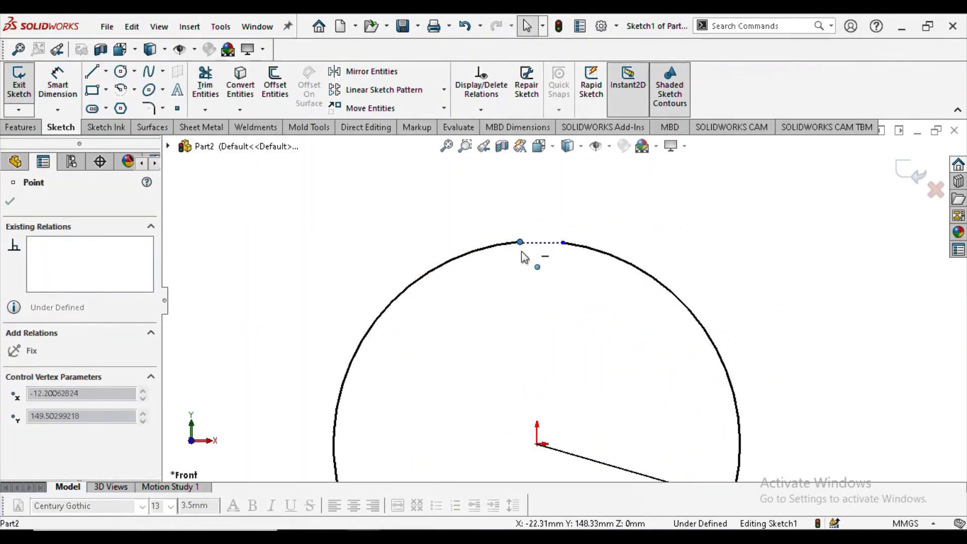
key("Escape")
scroll(627, 325, "up", 3)
scroll(627, 325, "up", 1)
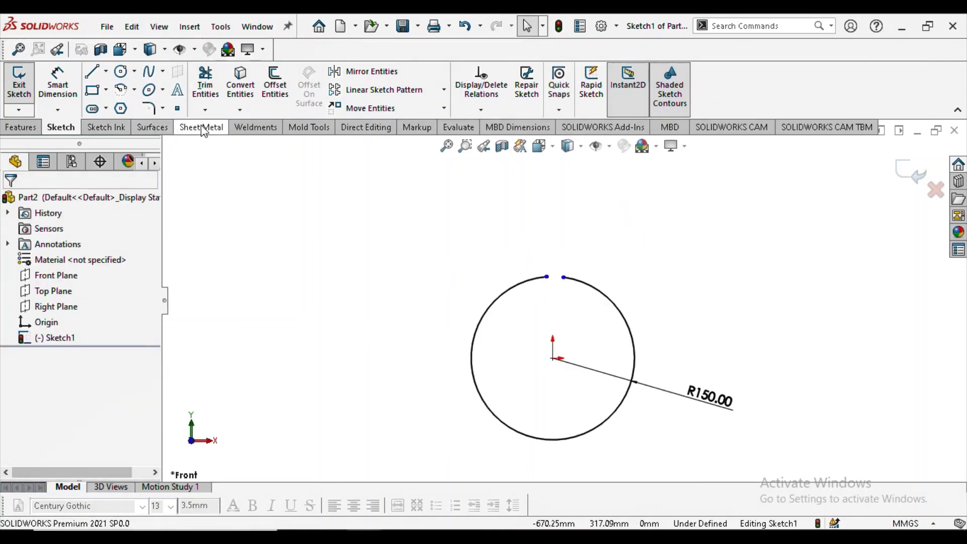
- Show the Sheet Metal tools and start a Base Flange from the open arc
right_click(851, 129)
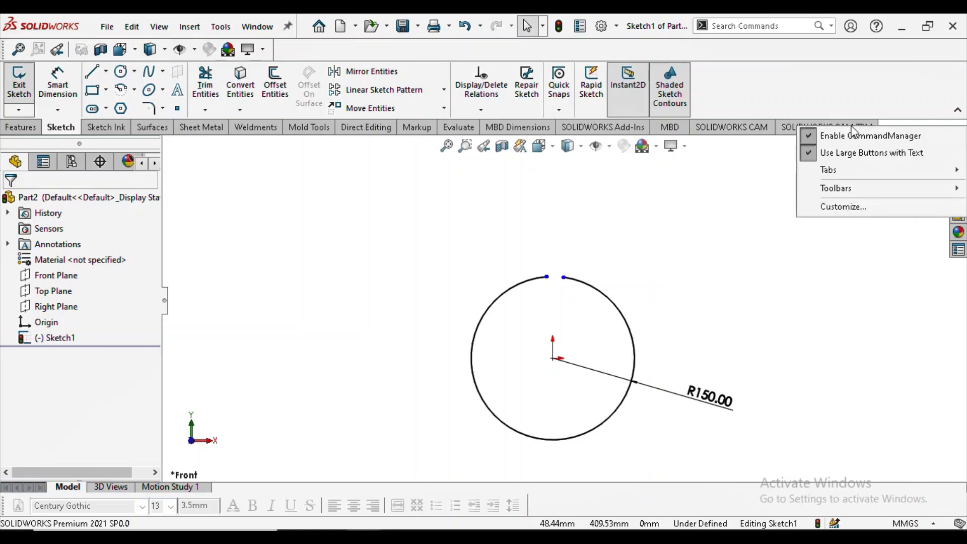
mouse_move(829, 170)
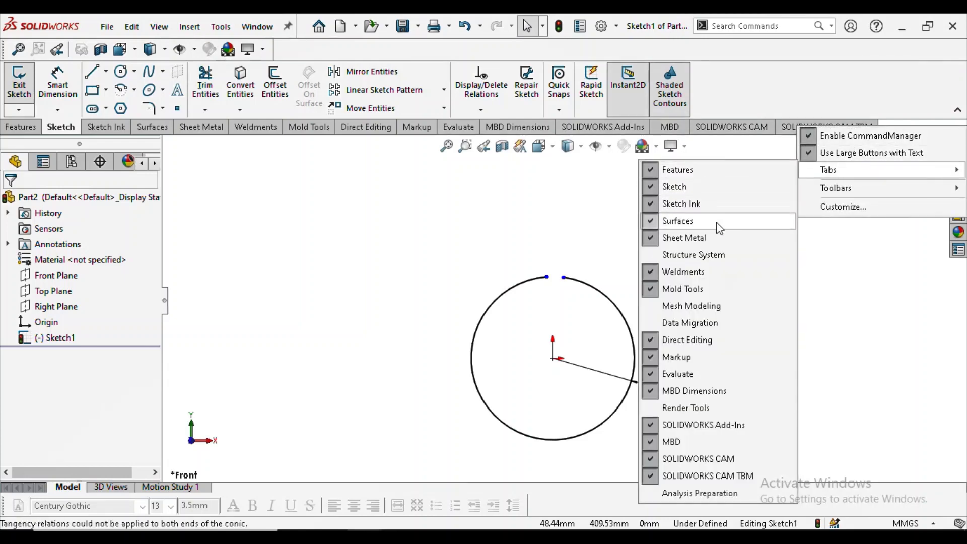
left_click(511, 208)
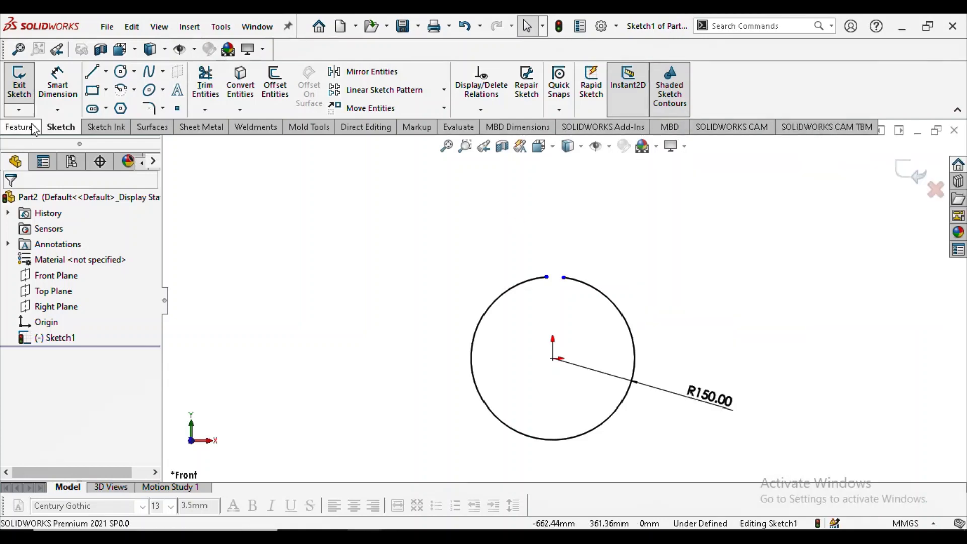
left_click(201, 128)
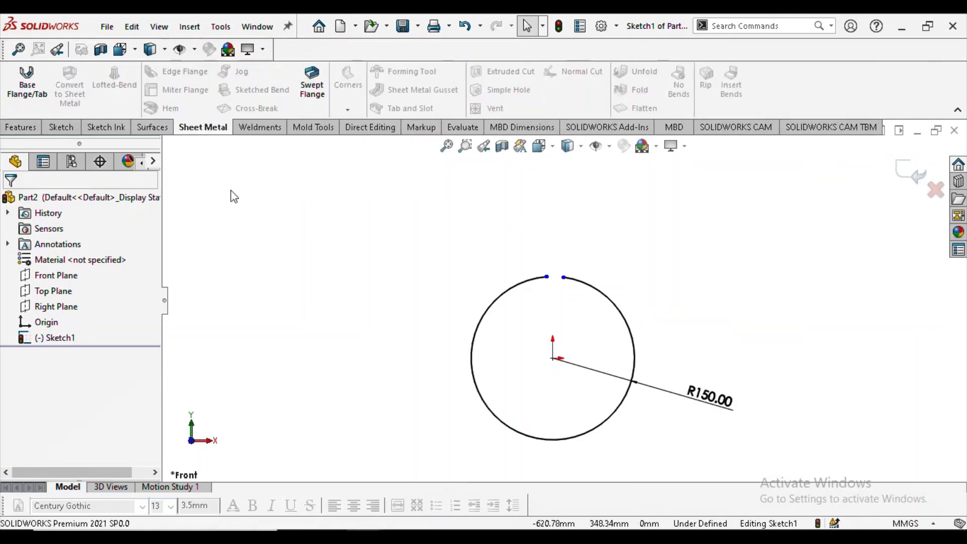
left_click(28, 83)
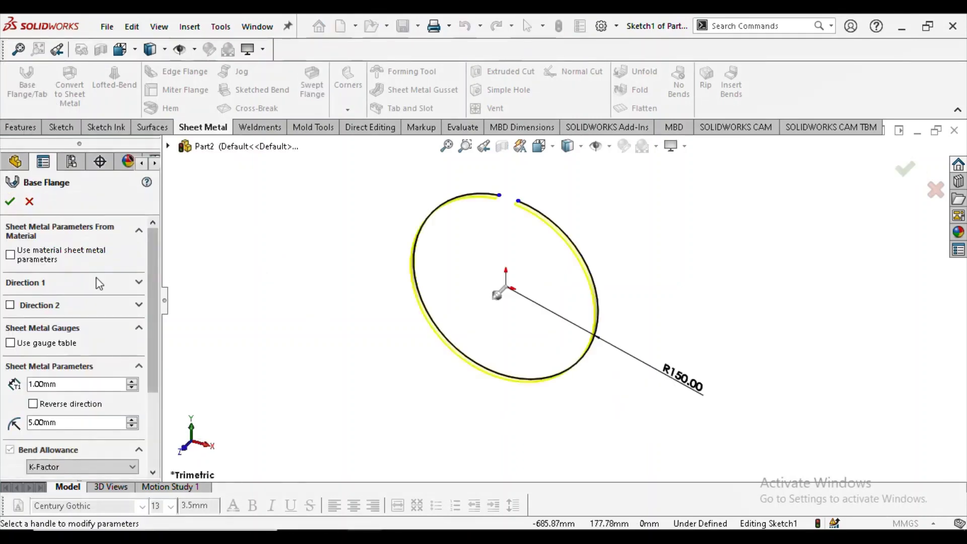
mouse_move(554, 280)
middle_mouse_down()
mouse_move(431, 263)
mouse_move(484, 249)
mouse_move(494, 269)
middle_mouse_up()
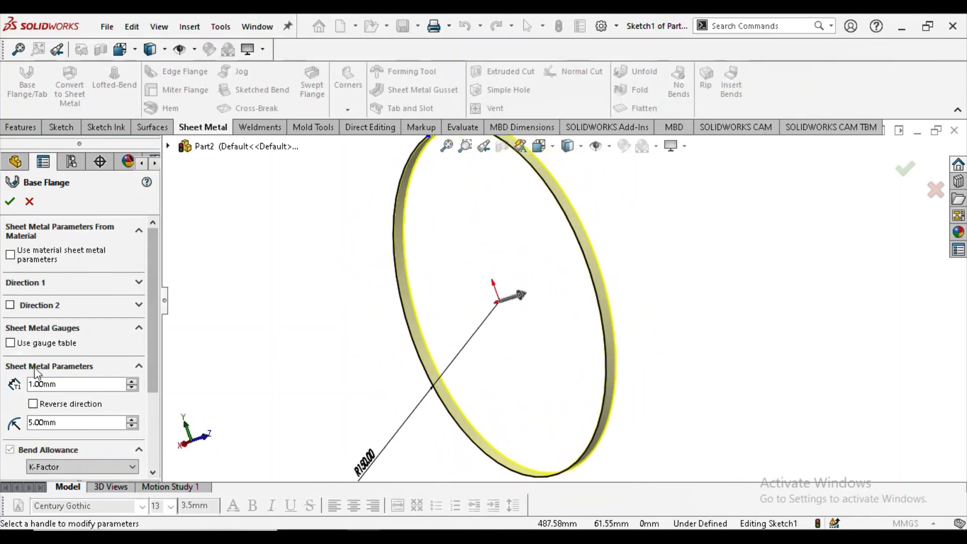
- Set the base flange sheet thickness to 2.5 mm
left_click_drag(76, 384, 2, 396)
type("2.")
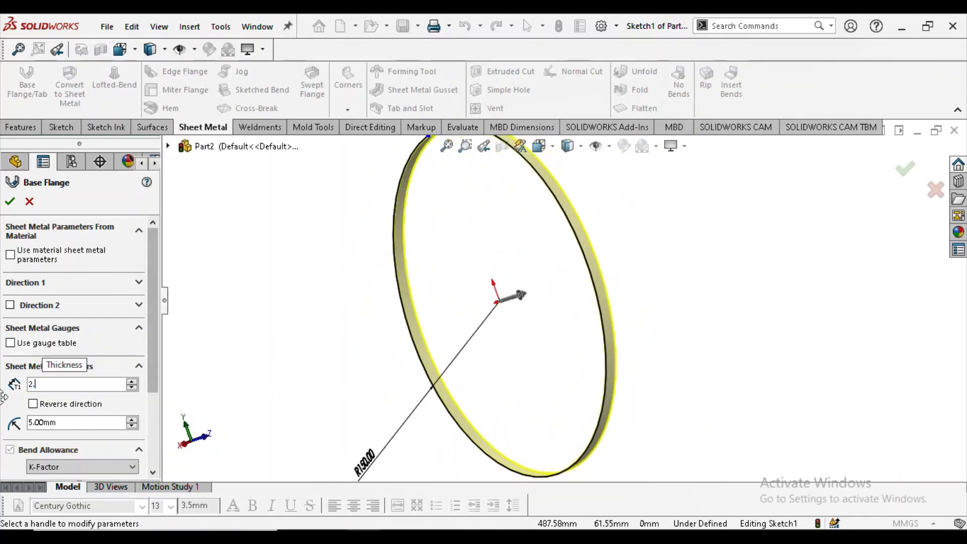
type("5")
key("Return")
middle_click_drag(518, 328, 449, 402)
scroll(381, 379, "down", 3)
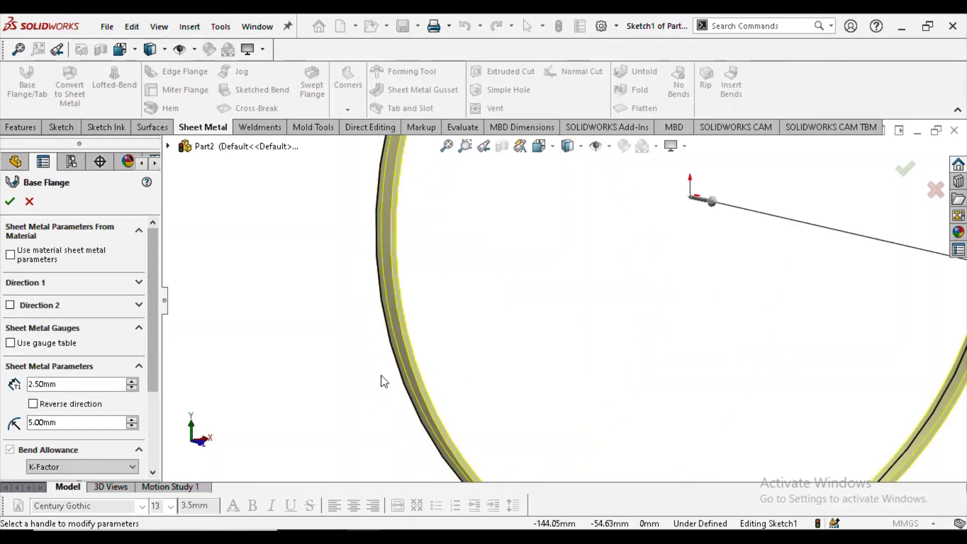
middle_click_drag(385, 381, 421, 338)
scroll(406, 345, "down", 3)
type("0.5")
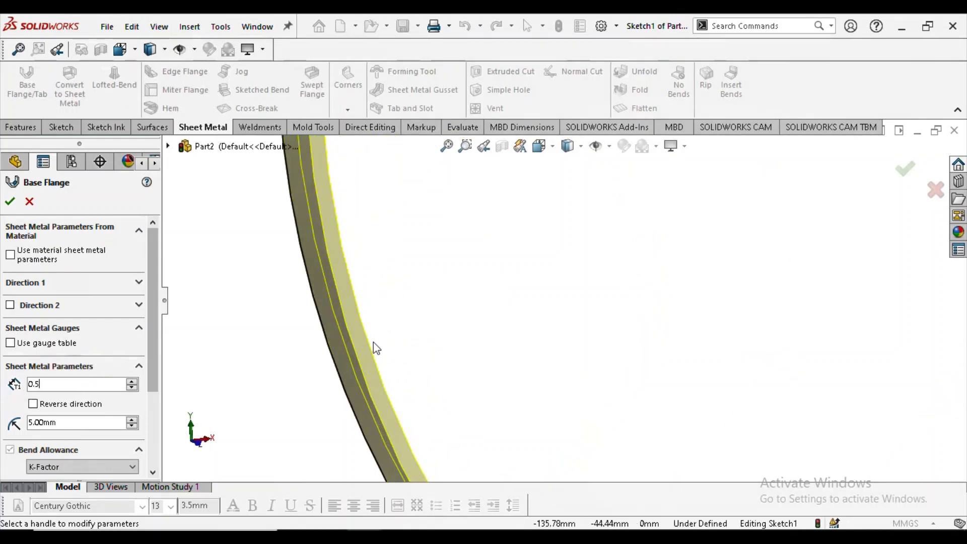
key("Return")
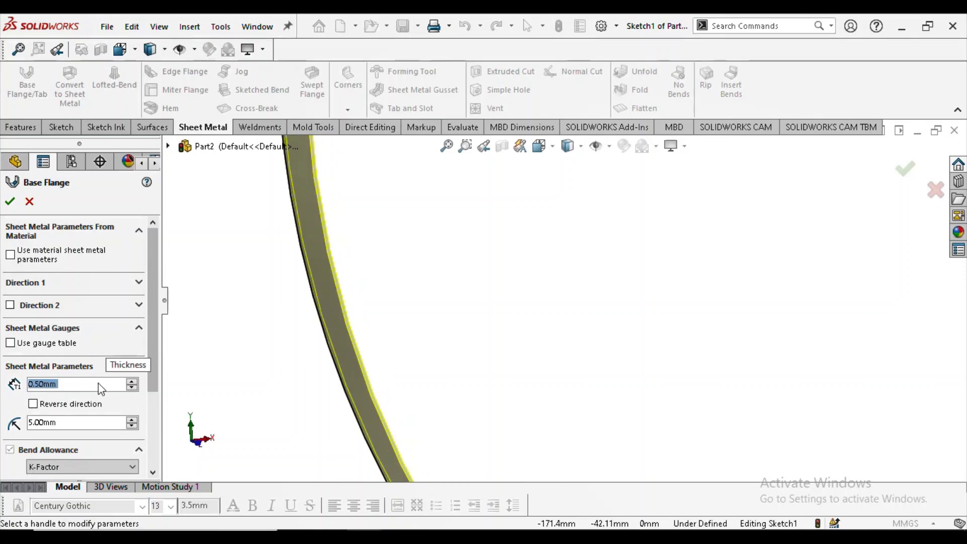
type("2.5")
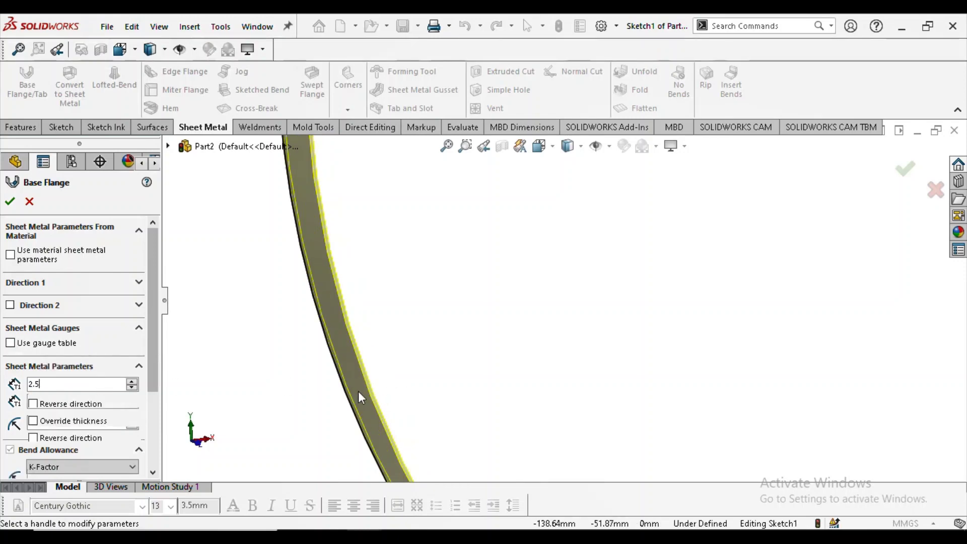
key("Return")
scroll(398, 398, "up", 5)
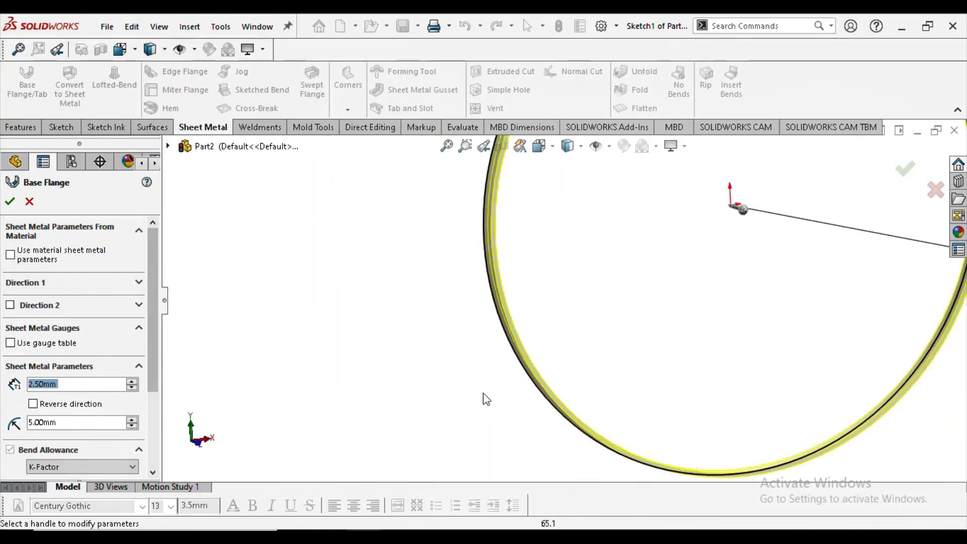
- Set the bend radius to 0.5 mm and keep K-Factor as the bend allowance
double_click(69, 426)
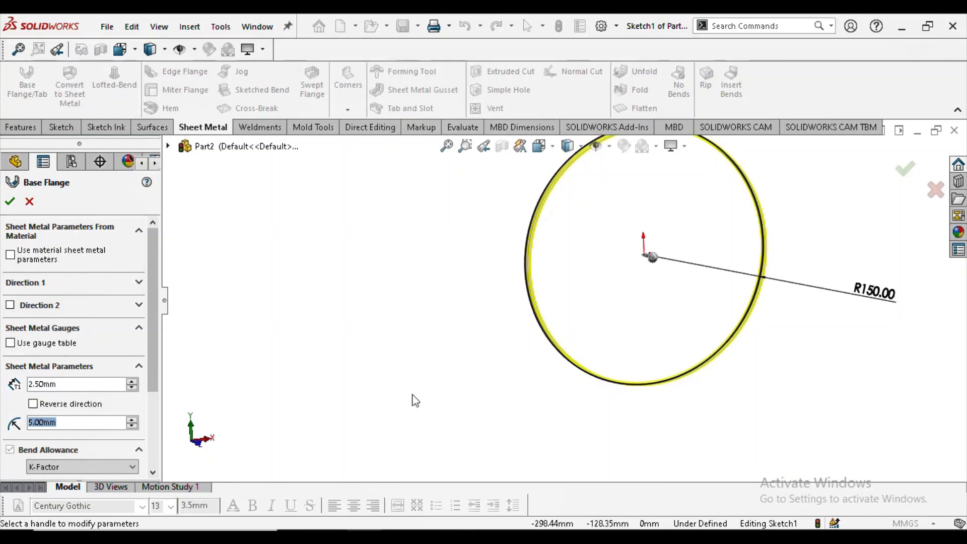
mouse_move(415, 401)
middle_mouse_down()
mouse_move(466, 403)
mouse_move(260, 437)
middle_mouse_up()
left_click(96, 423)
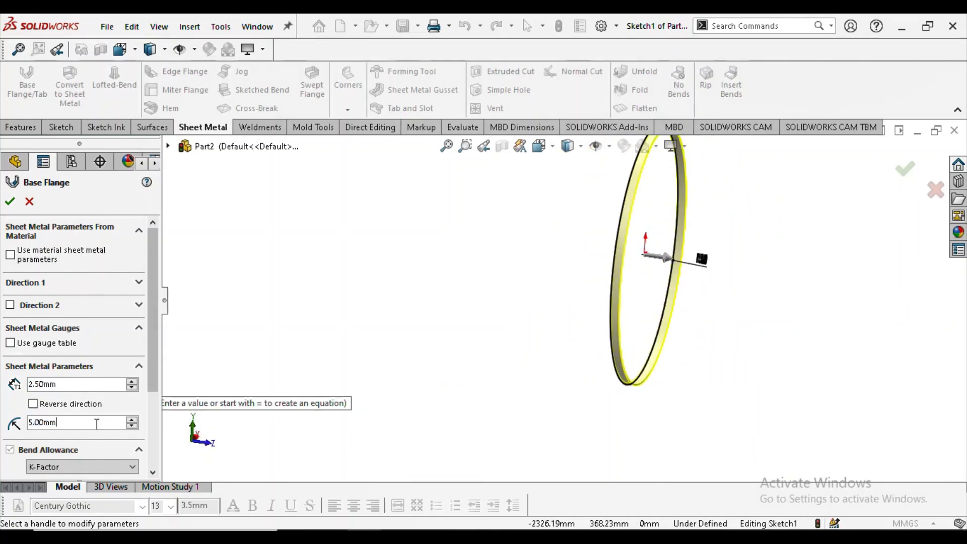
type("0.5")
key("Return")
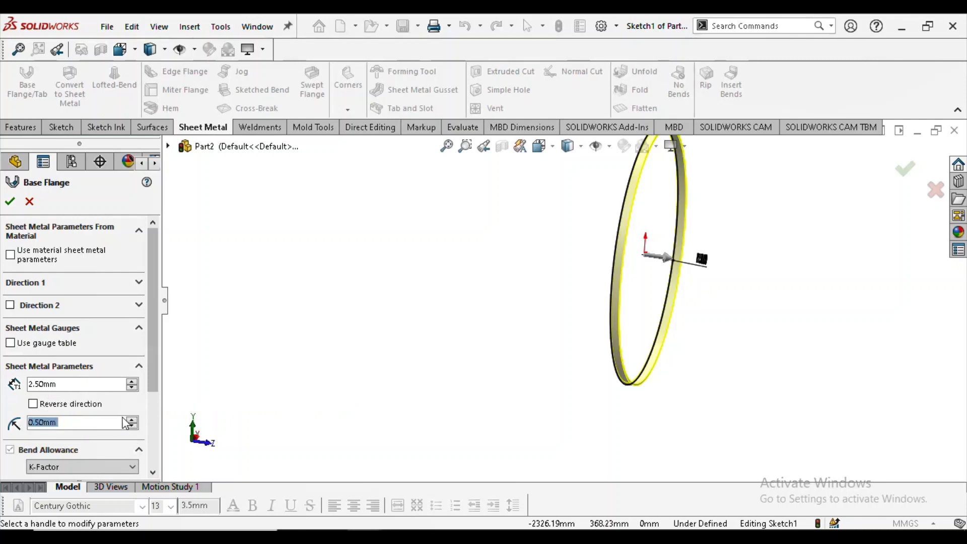
scroll(702, 319, "down", 3)
scroll(505, 358, "down", 3)
scroll(790, 361, "up", 2)
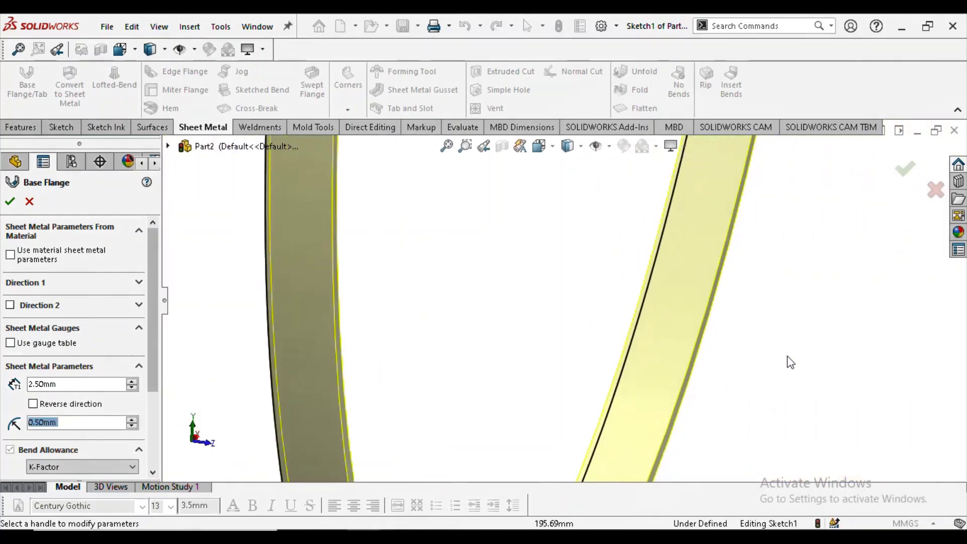
scroll(446, 428, "up", 5)
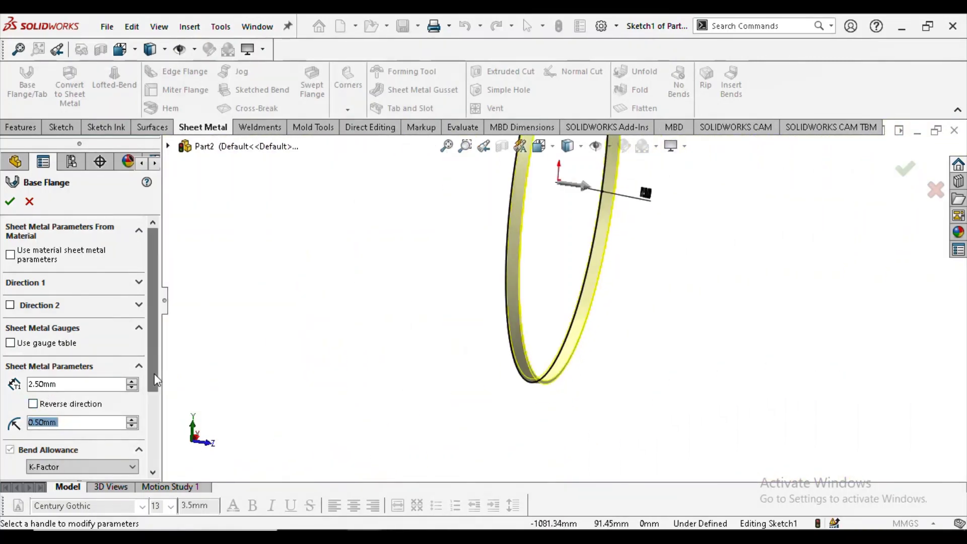
scroll(80, 403, "down", 3)
left_click(75, 349)
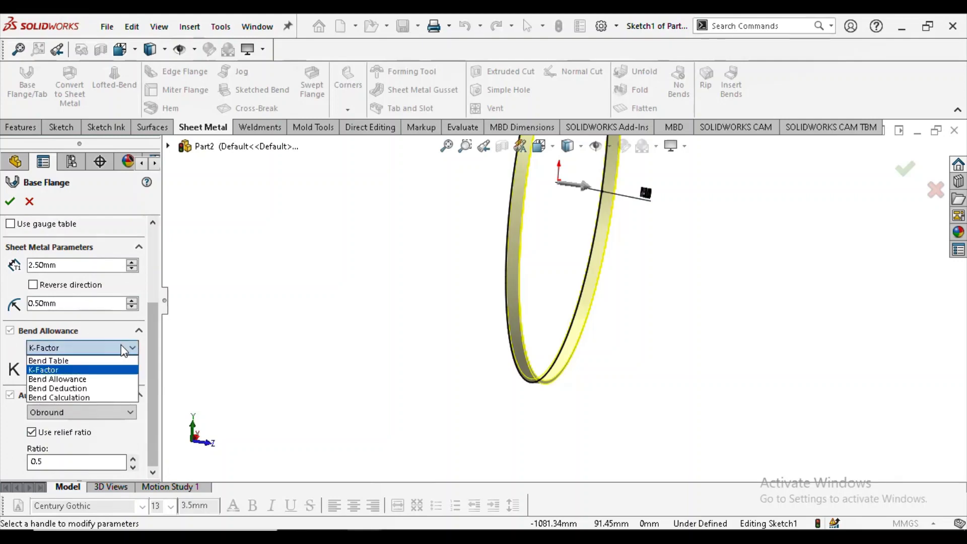
left_click(71, 370)
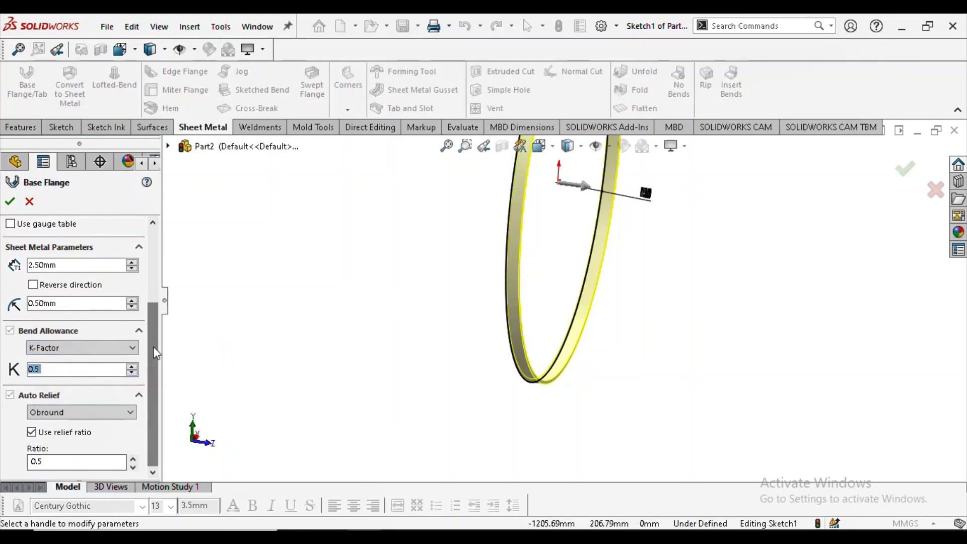
scroll(80, 352, "up", 4)
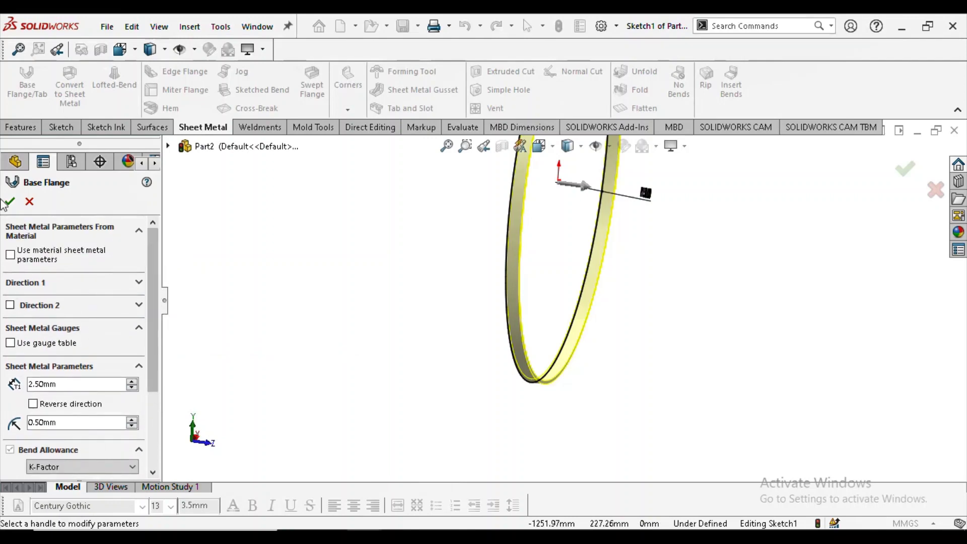
- Give the flange a 550 mm Blind depth and accept the base flange
left_click(136, 282)
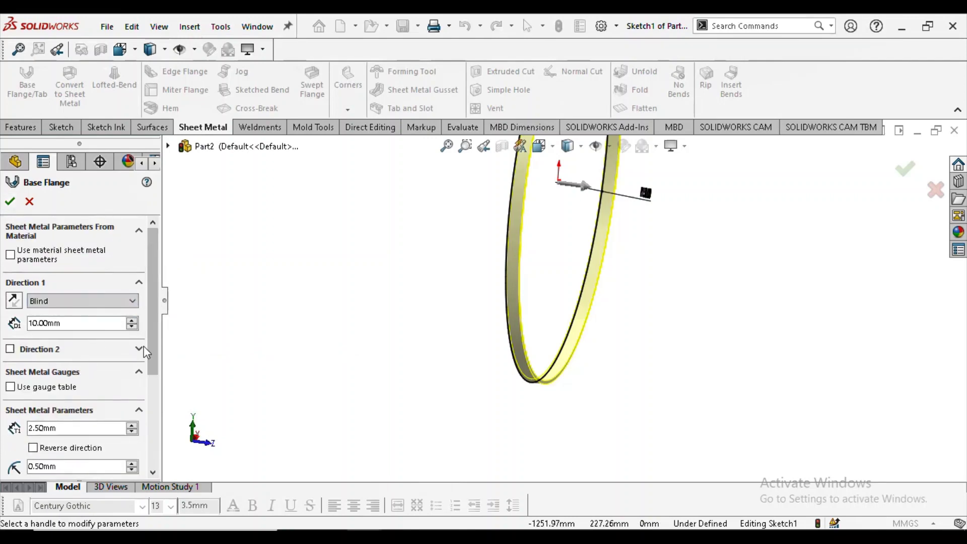
scroll(528, 247, "up", 2)
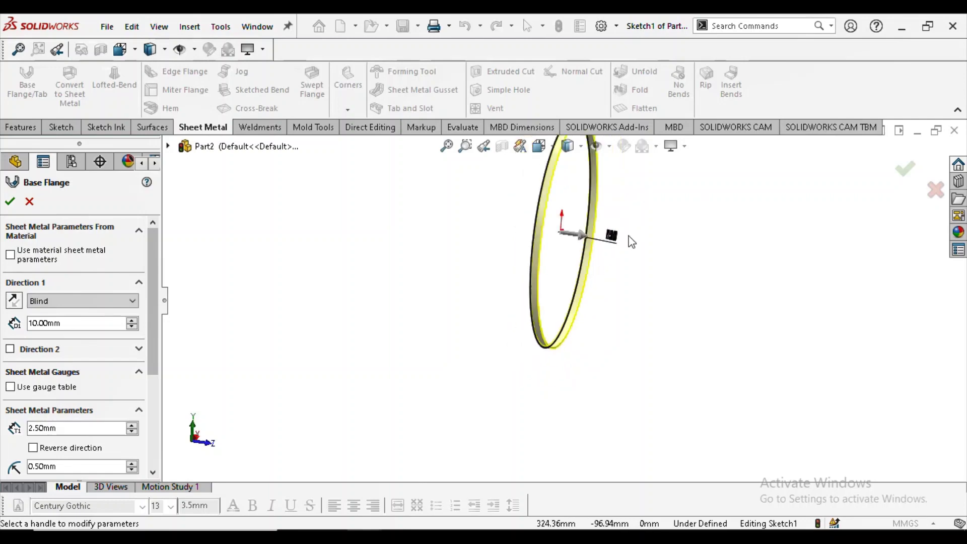
left_click(94, 324)
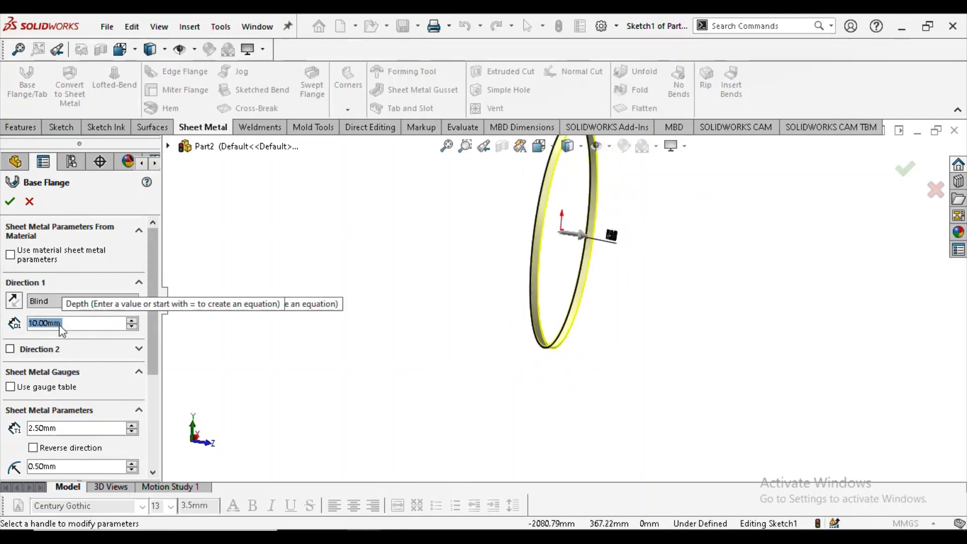
type("550")
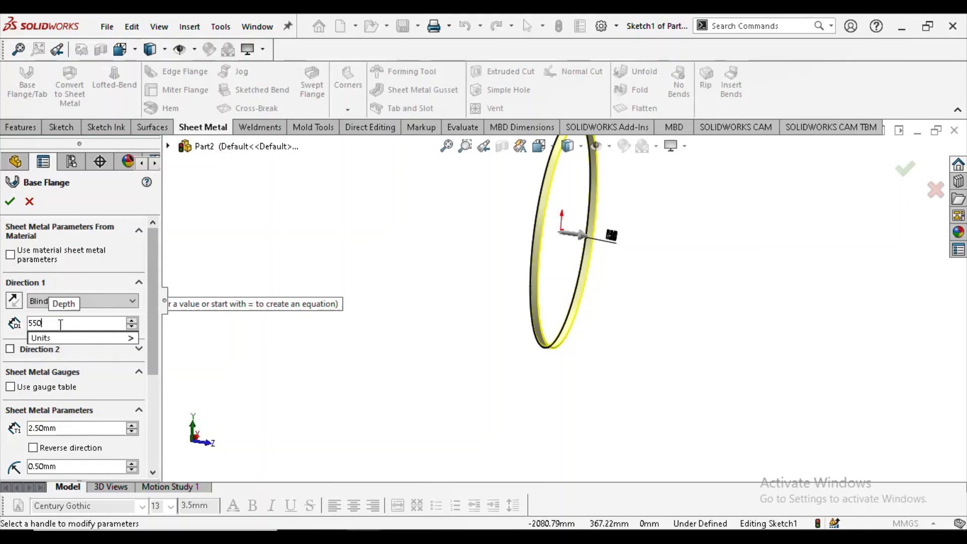
key("Return")
scroll(724, 263, "up", 5)
mouse_move(723, 264)
middle_mouse_down()
mouse_move(564, 264)
mouse_move(637, 296)
mouse_move(297, 325)
middle_mouse_up()
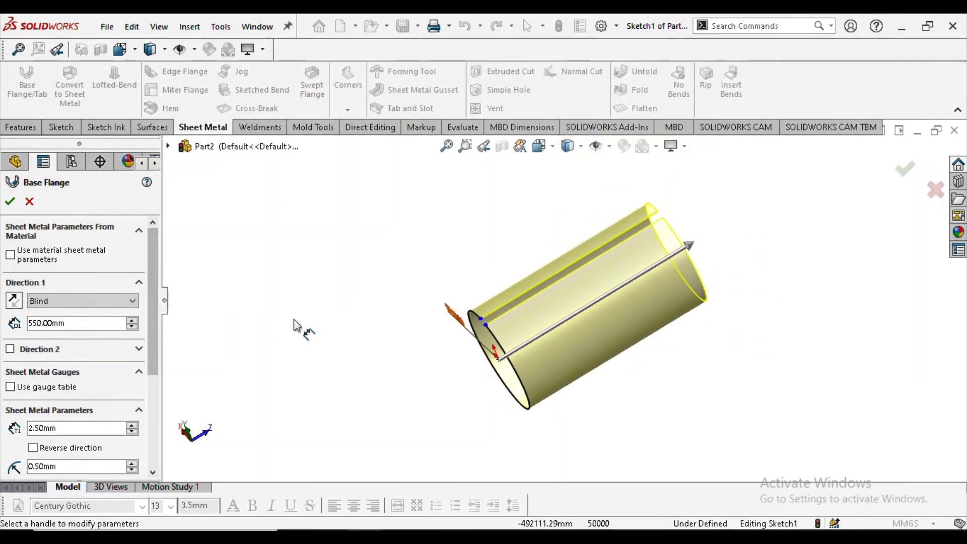
left_click(10, 203)
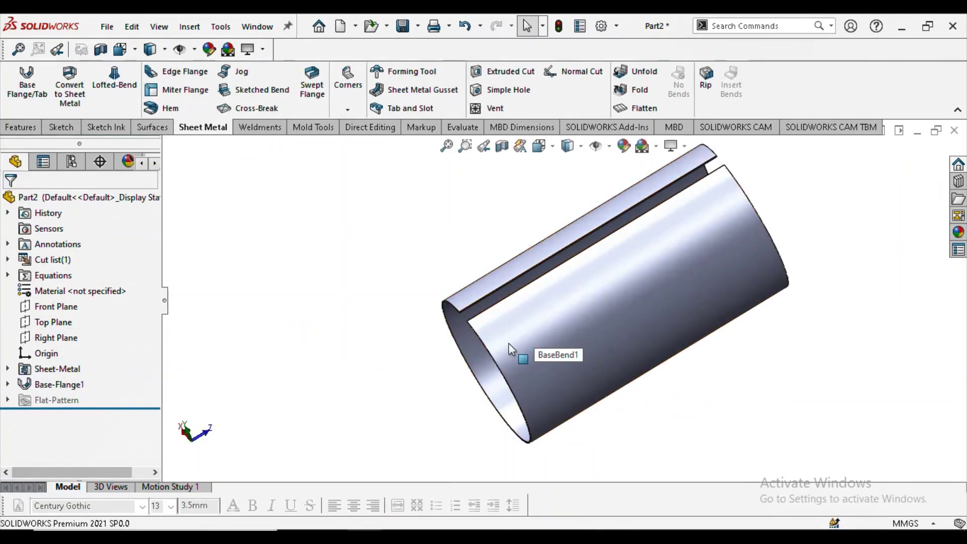
- Unfold the cylinder's bend with the slot edge fixed, flattening it into a rectangular sheet
mouse_move(509, 344)
middle_mouse_down()
mouse_move(596, 280)
mouse_move(560, 292)
middle_mouse_up()
scroll(560, 292, "down", 5)
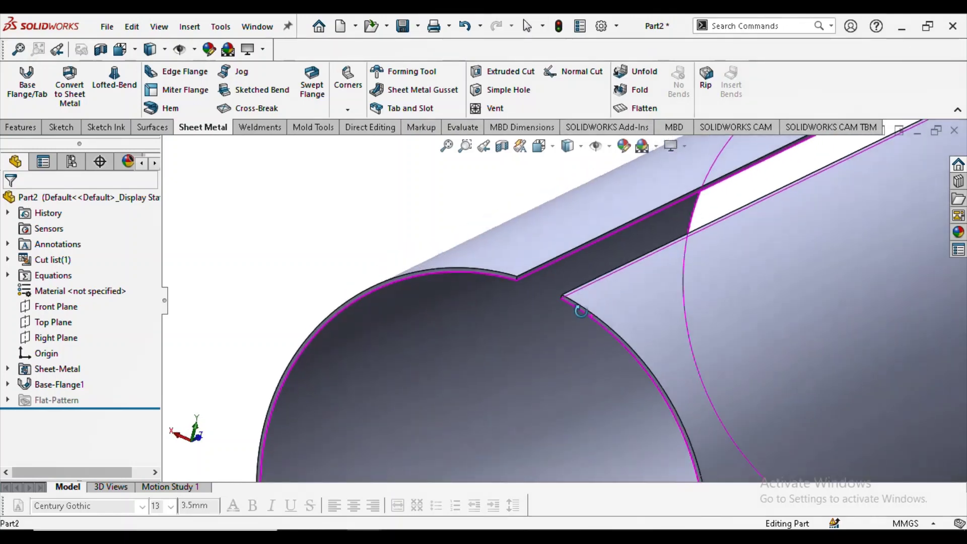
scroll(593, 319, "up", 5)
mouse_move(593, 319)
middle_mouse_down()
mouse_move(653, 295)
mouse_move(627, 276)
mouse_move(603, 218)
middle_mouse_up()
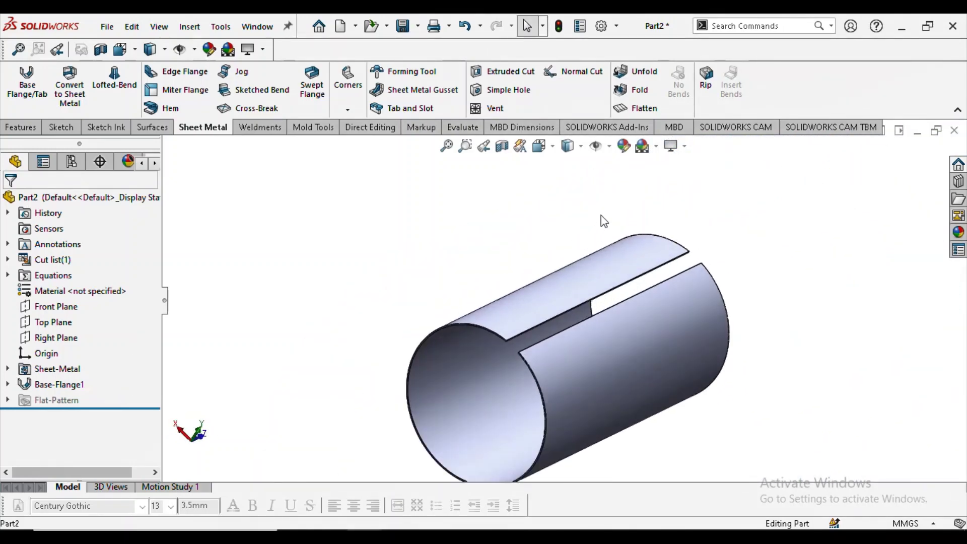
left_click(634, 75)
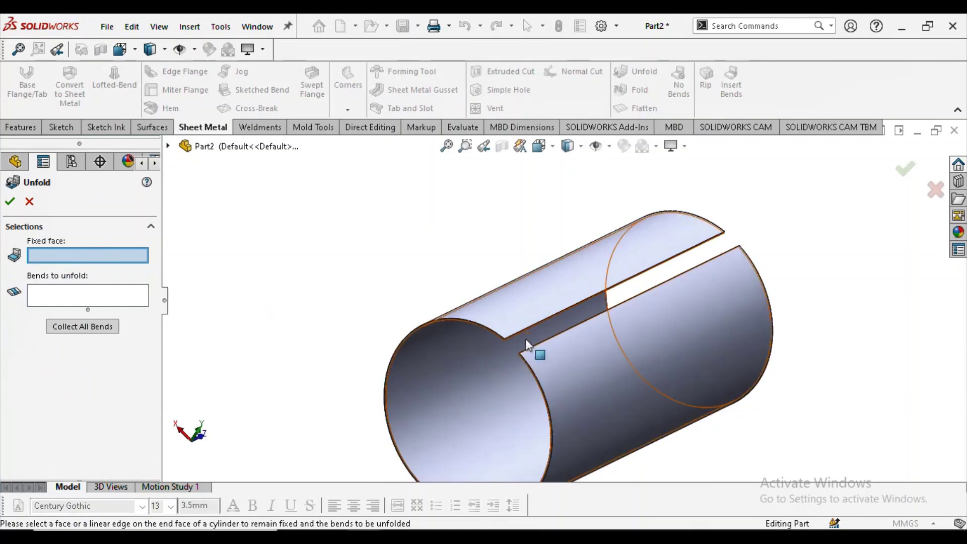
scroll(524, 338, "down", 3)
left_click(508, 331)
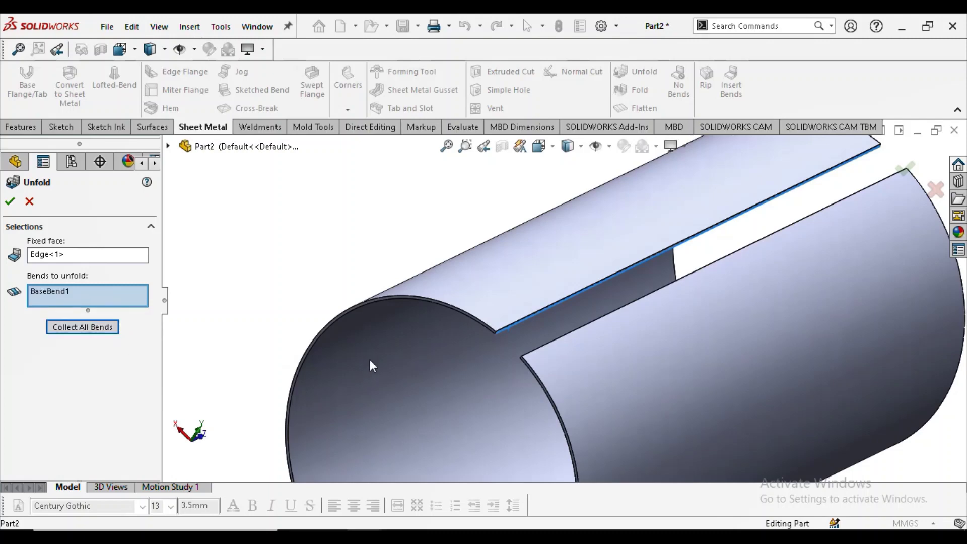
key("f")
left_click(11, 203)
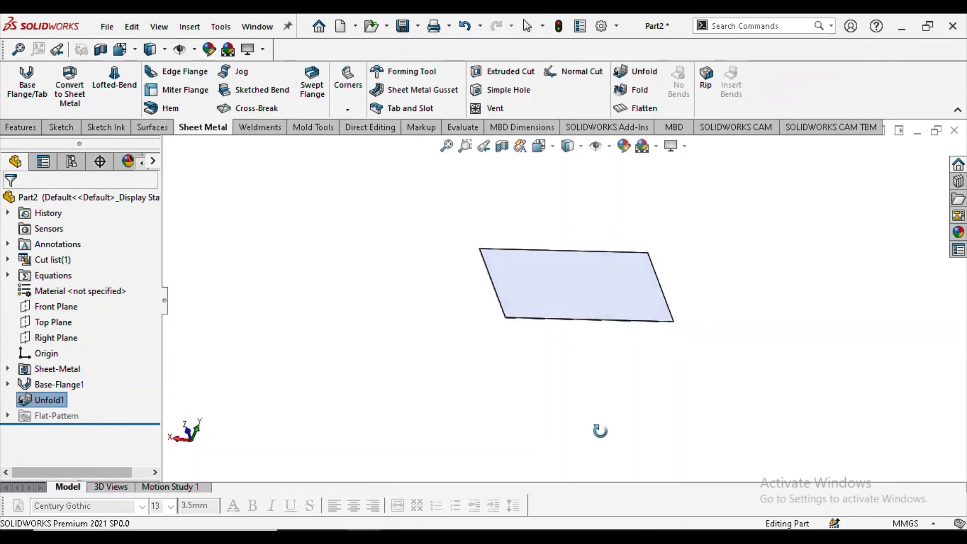
- Start a sketch on the flat plate face, viewed normal, using the Centerpoint Straight Slot
left_click(585, 304)
left_click(688, 261)
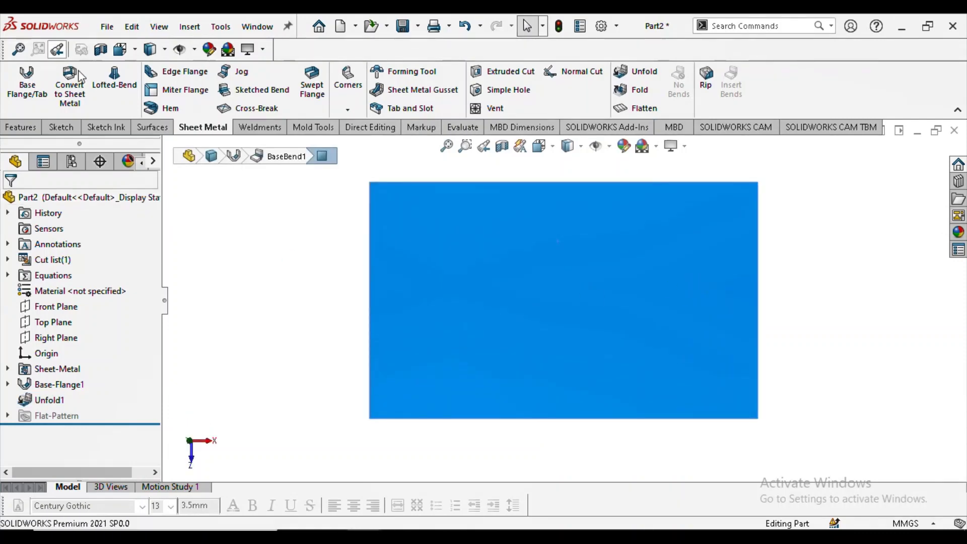
left_click(62, 130)
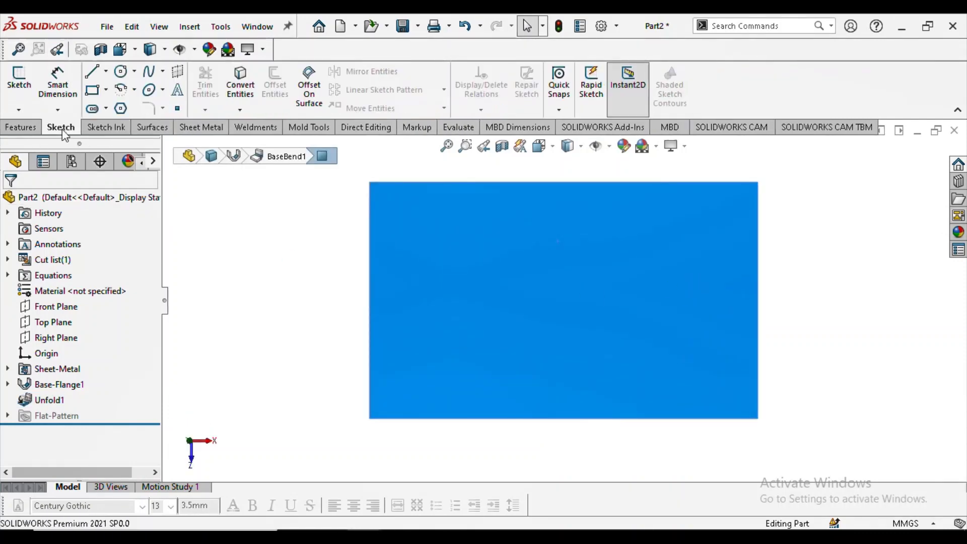
left_click(107, 109)
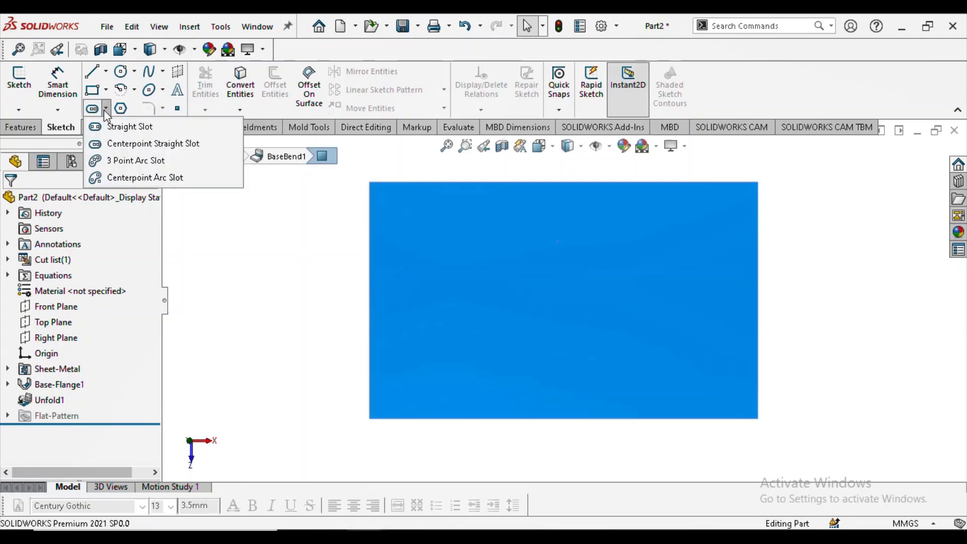
left_click(121, 144)
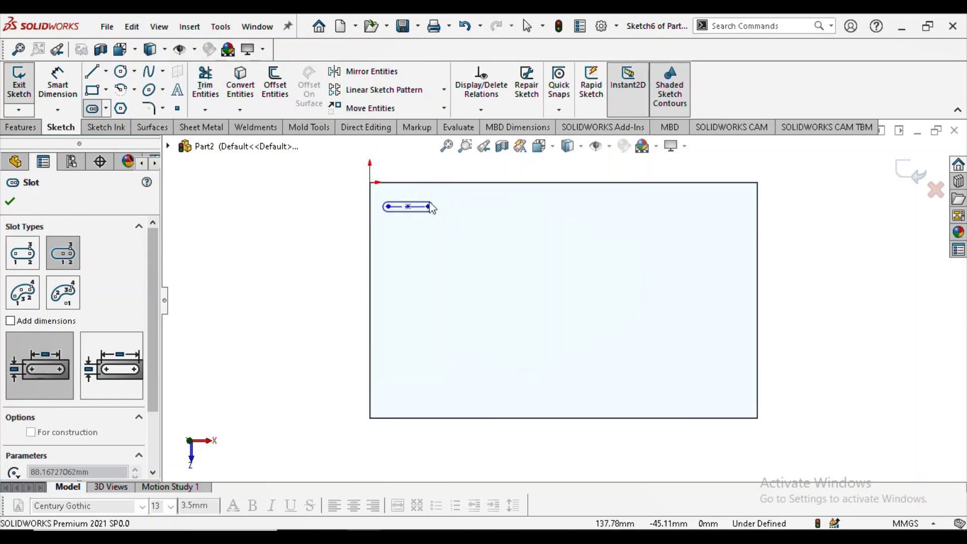
- Draw five equal-length straight slots stacked down the plate's left edge
left_click(431, 205)
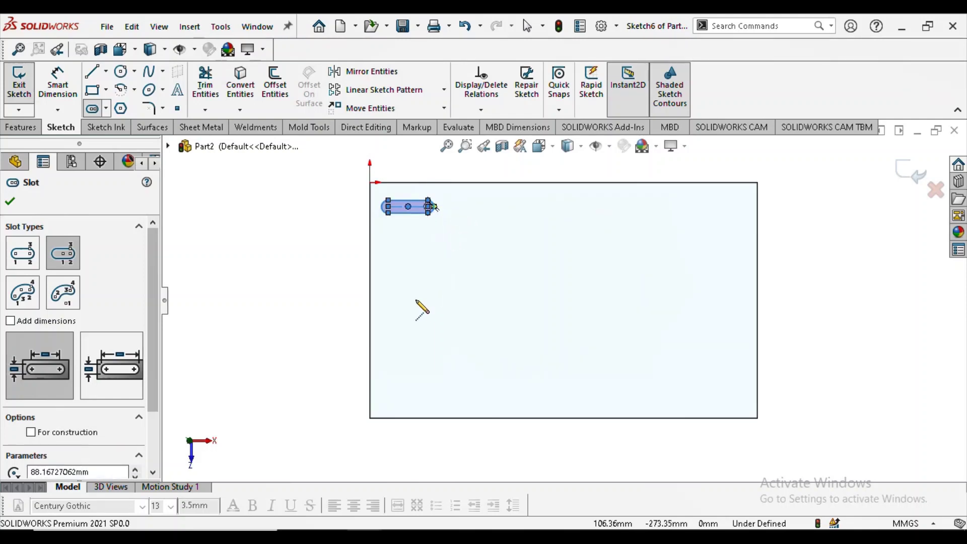
left_click(408, 260)
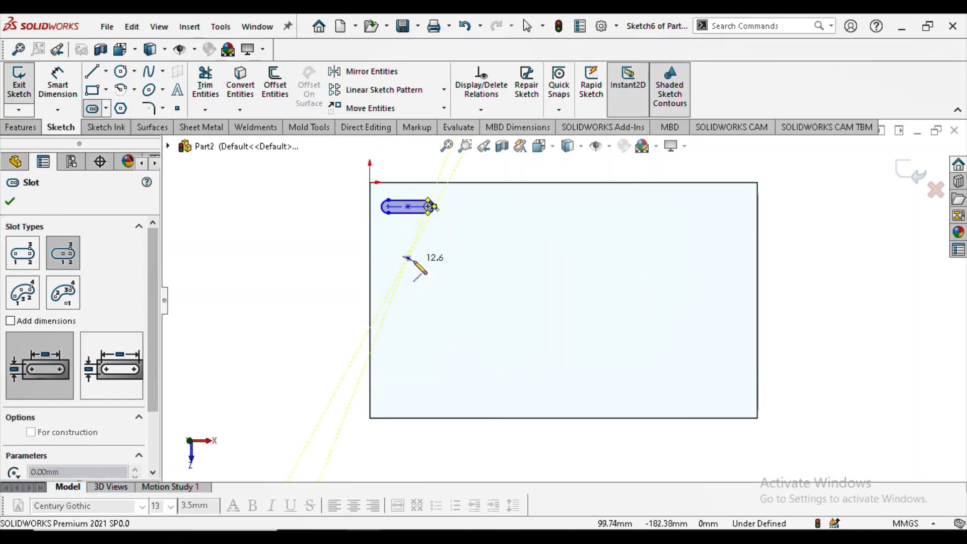
left_click(429, 260)
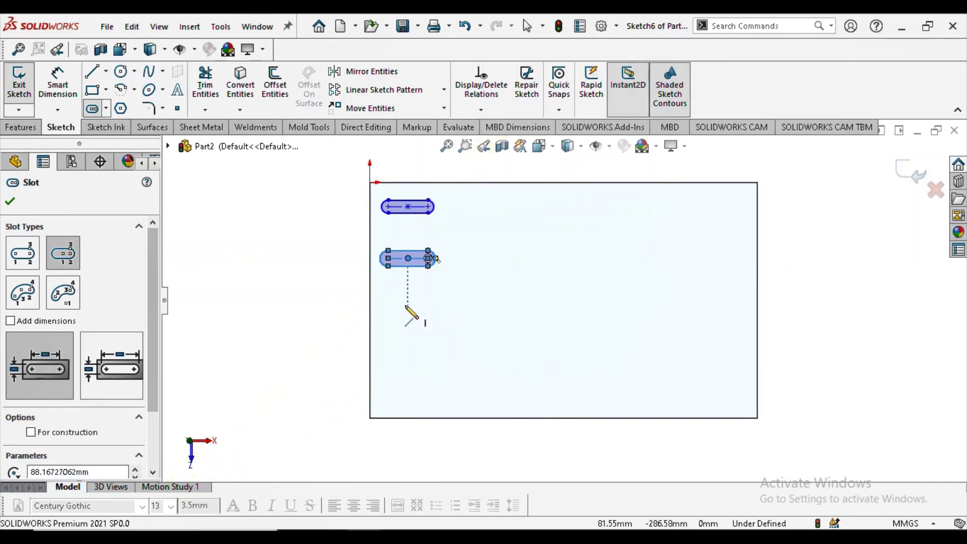
left_click(388, 305)
left_click(429, 305)
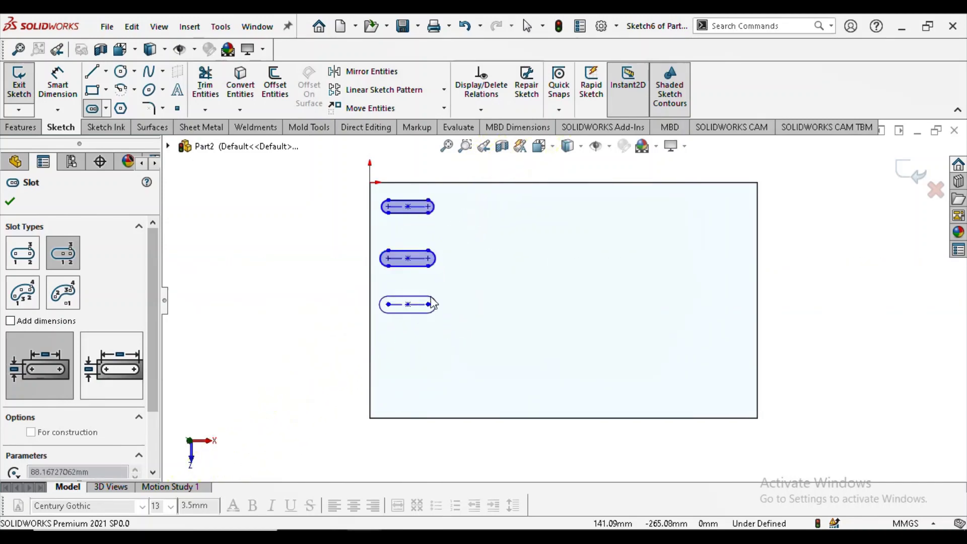
left_click(388, 355)
left_click(429, 355)
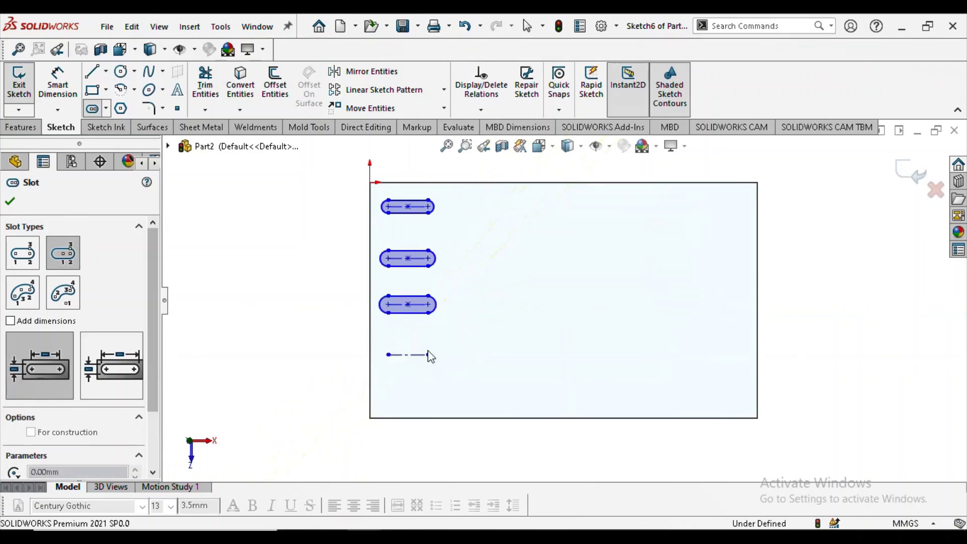
left_click(408, 393)
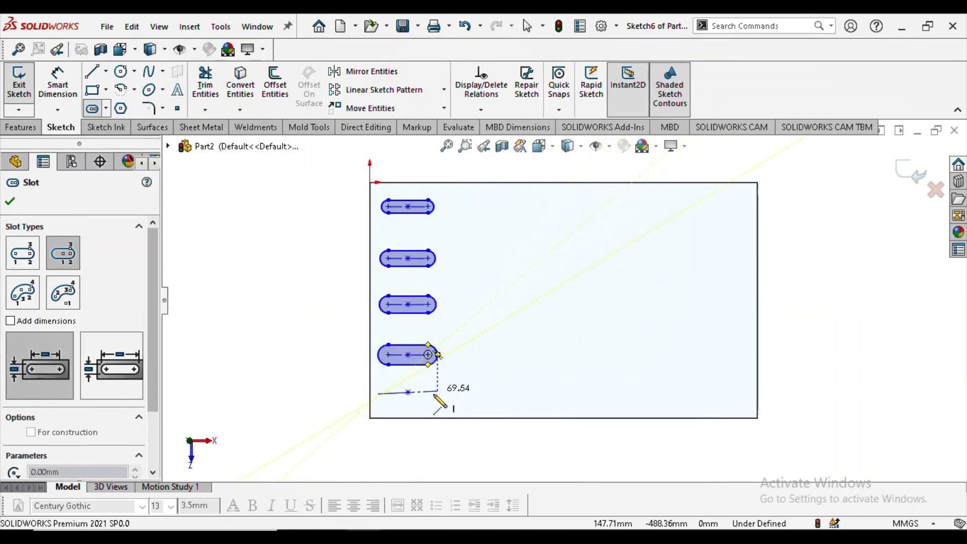
left_click(430, 392)
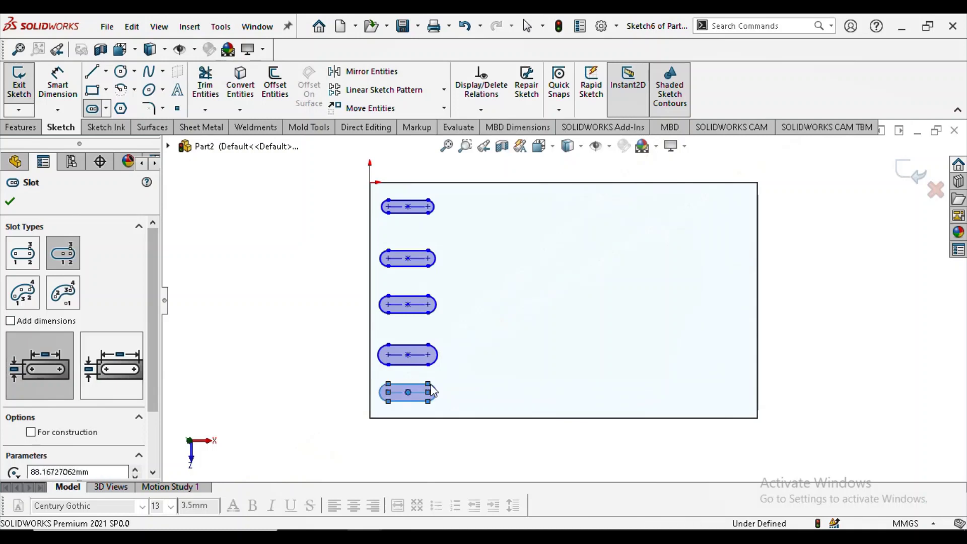
right_click(431, 398)
left_click(460, 393)
- Draw a vertical centerline from the top slot's centre to the bottom slot's centre
key("f")
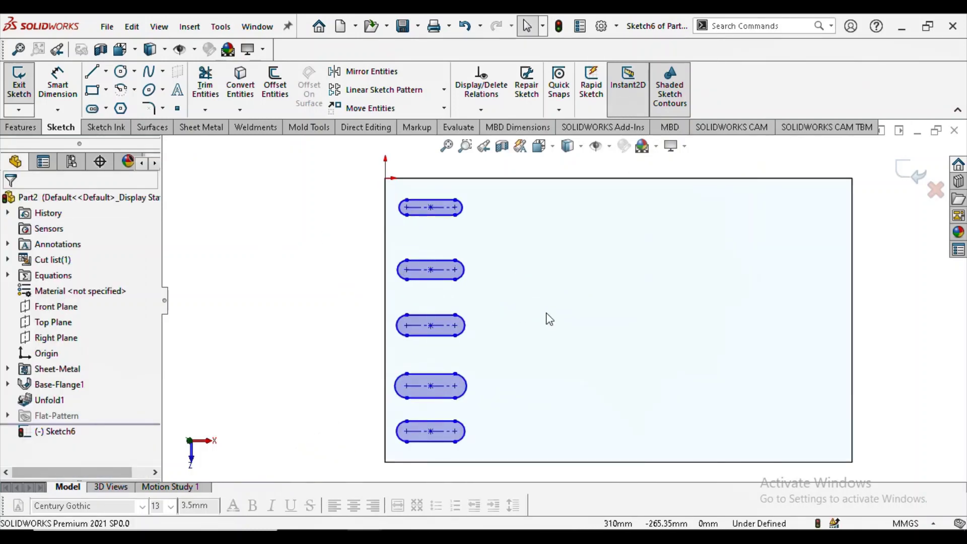
left_click(105, 71)
left_click(129, 104)
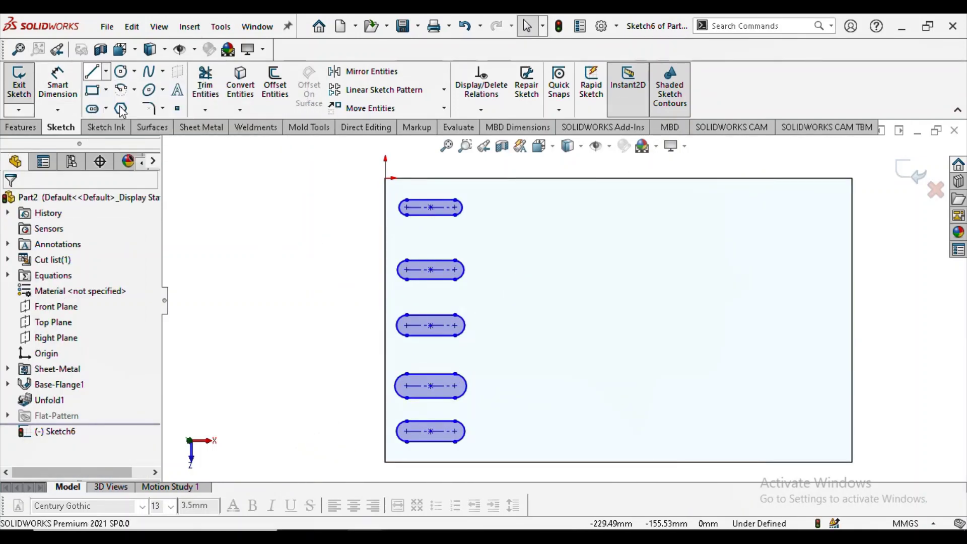
left_click(430, 207)
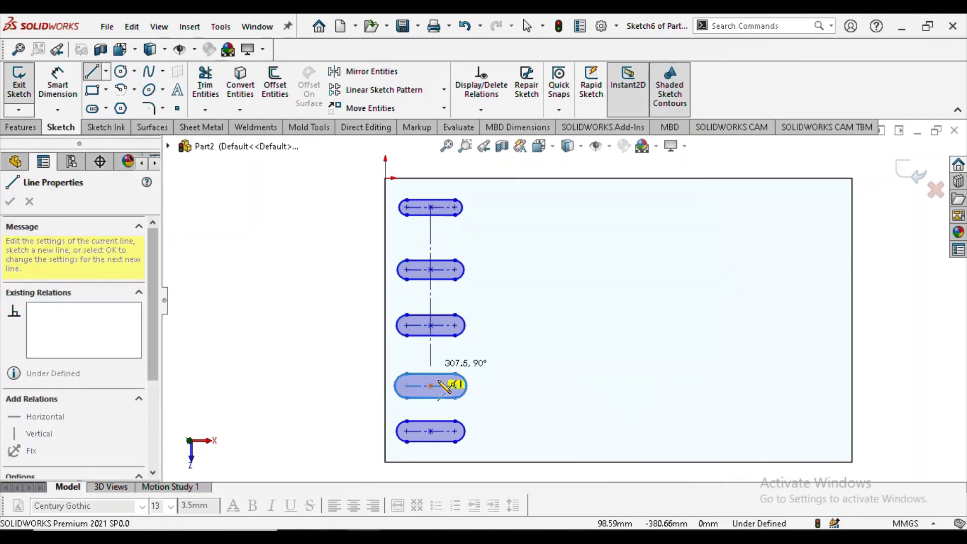
left_click(430, 430)
right_click(432, 379)
left_click(480, 392)
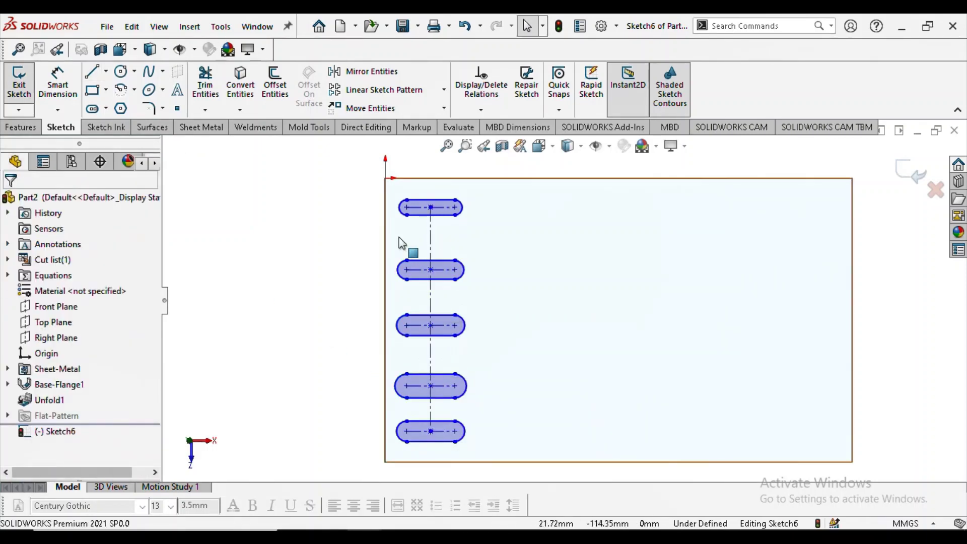
- Select the slot column, then undo the accidental duplicate slots
scroll(404, 244, "down", 2)
scroll(556, 303, "up", 2)
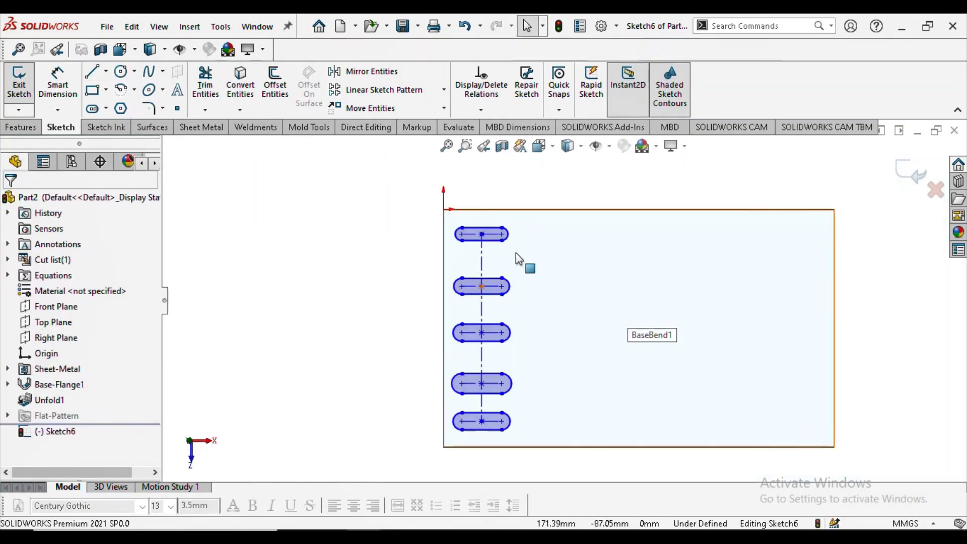
mouse_move(488, 218)
left_mouse_down()
mouse_move(474, 442)
mouse_move(476, 423)
mouse_move(492, 446)
mouse_move(499, 406)
left_mouse_up()
left_click(301, 293)
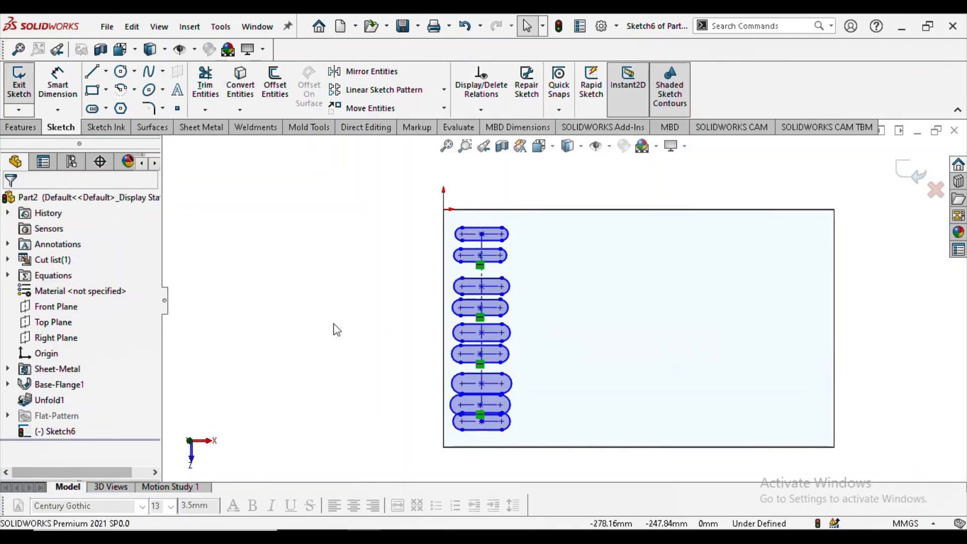
key("ctrl+z")
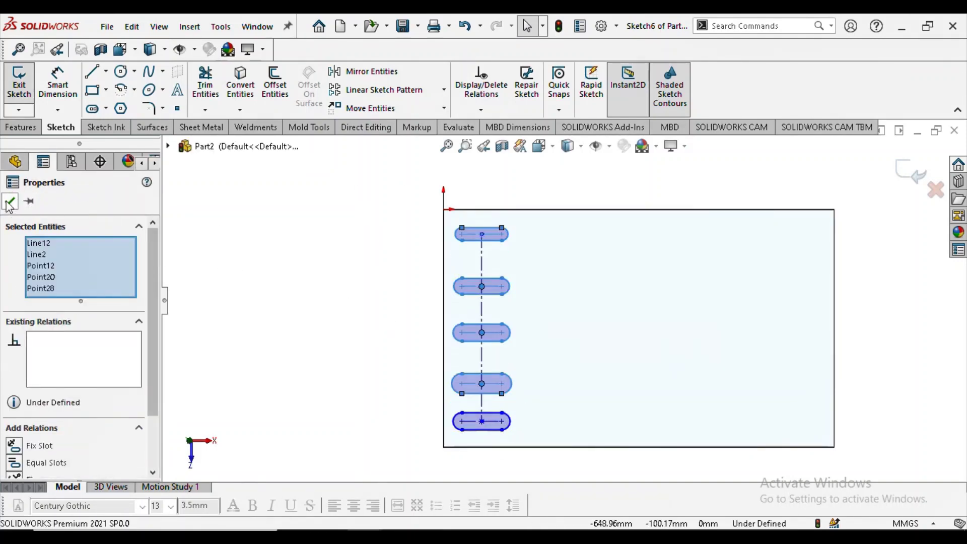
- Undo the centerline, then select all five slots and make them equal
left_click(468, 26)
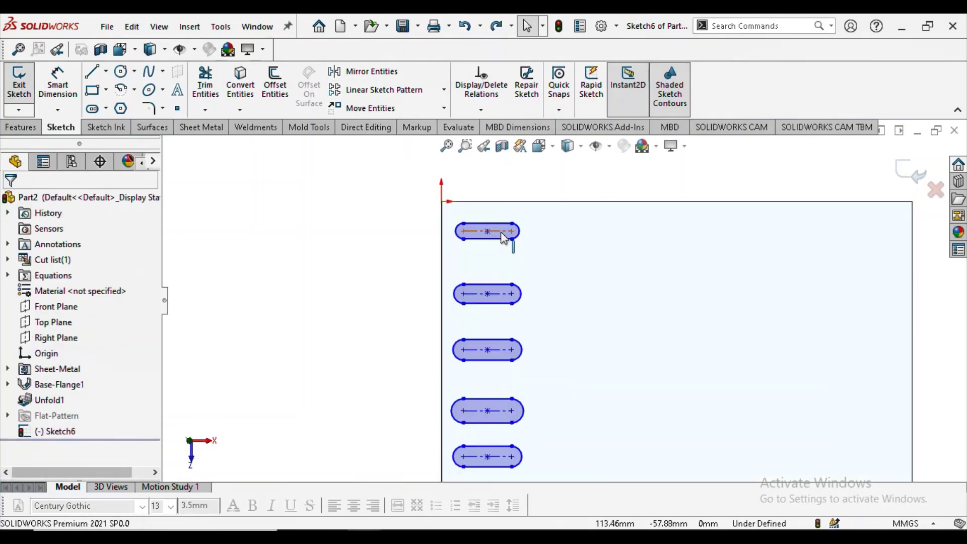
left_click(508, 236)
left_click(513, 297, "ctrl")
left_click(502, 356, "ctrl")
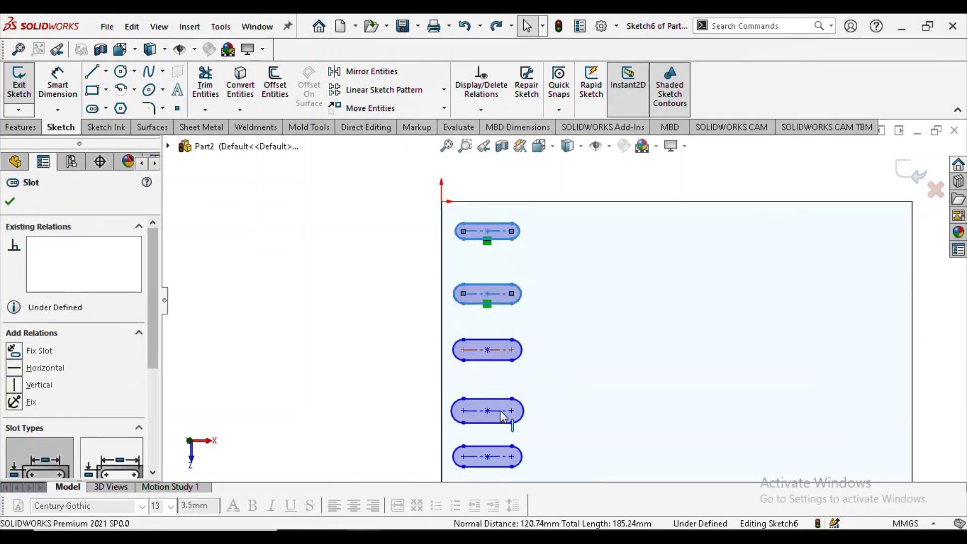
left_click(507, 409, "ctrl")
left_click(505, 462, "ctrl")
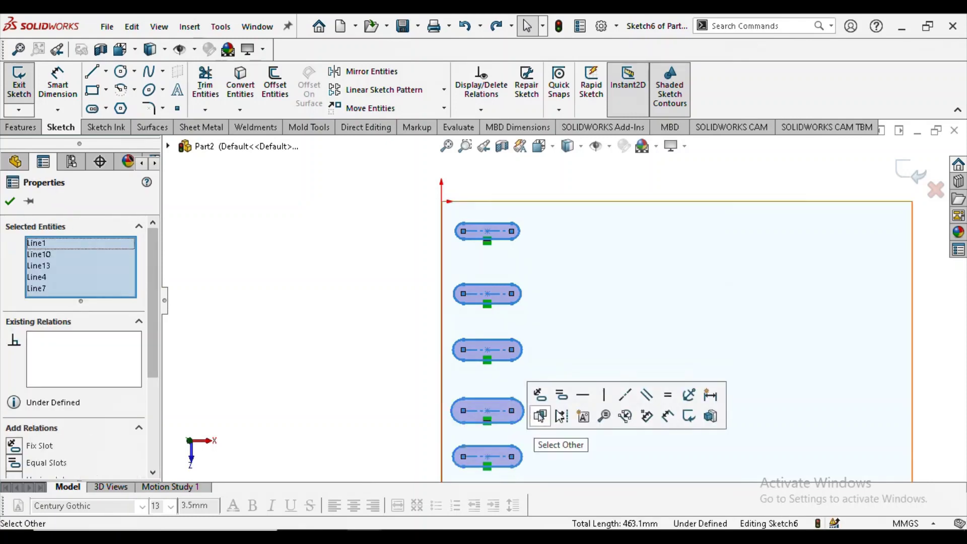
left_click(589, 401)
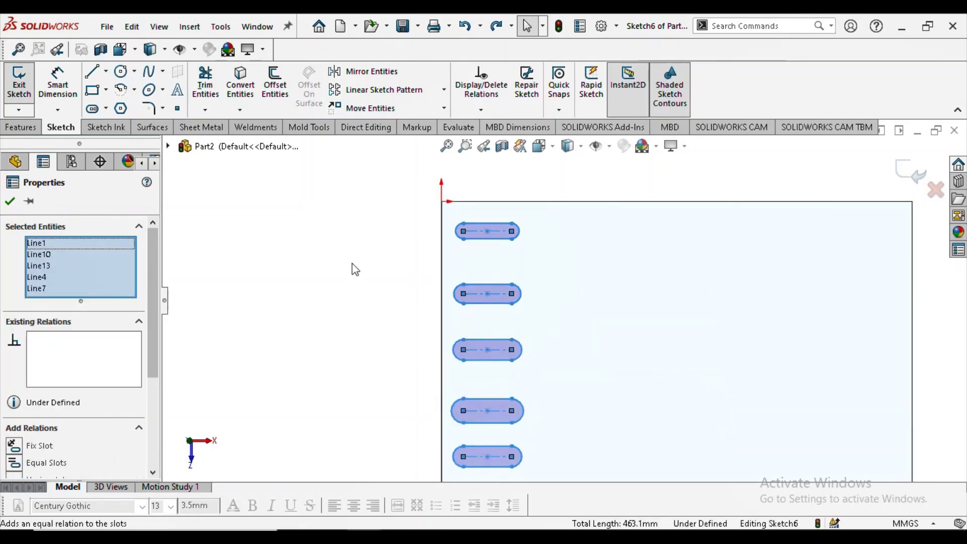
left_click(353, 270)
key("f")
- Redraw the vertical construction centerline from the top slot centre to the bottom one
left_click(106, 73)
left_click(118, 99)
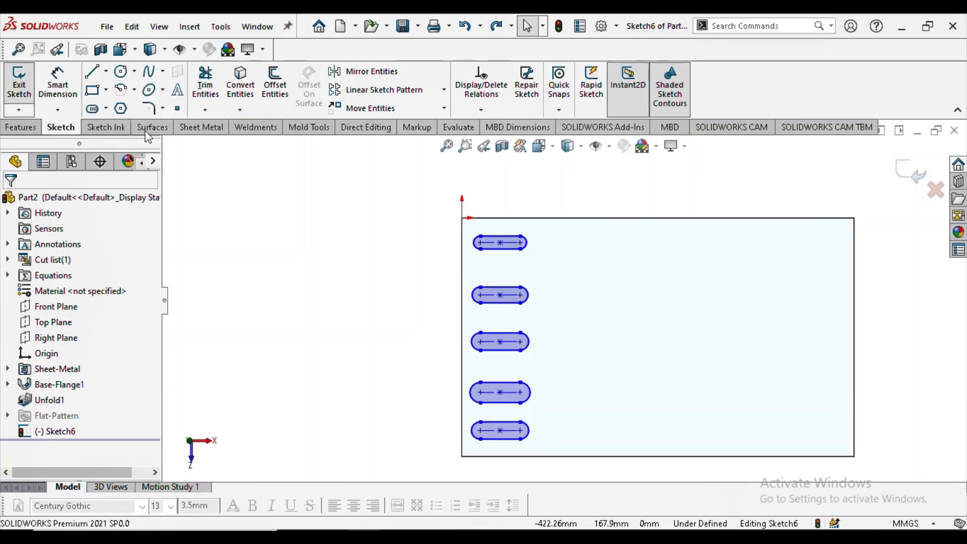
left_click(500, 243)
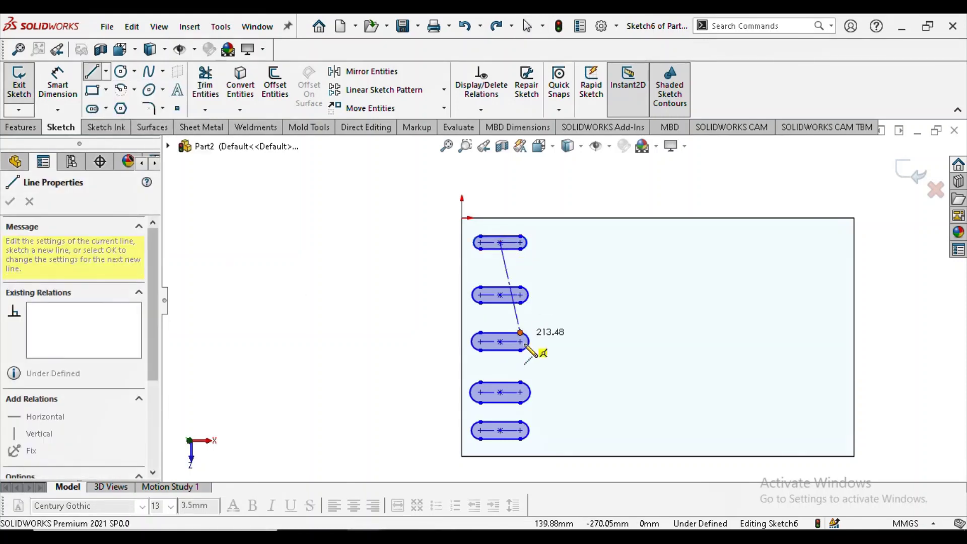
left_click(500, 431)
right_click(500, 431)
left_click(524, 386)
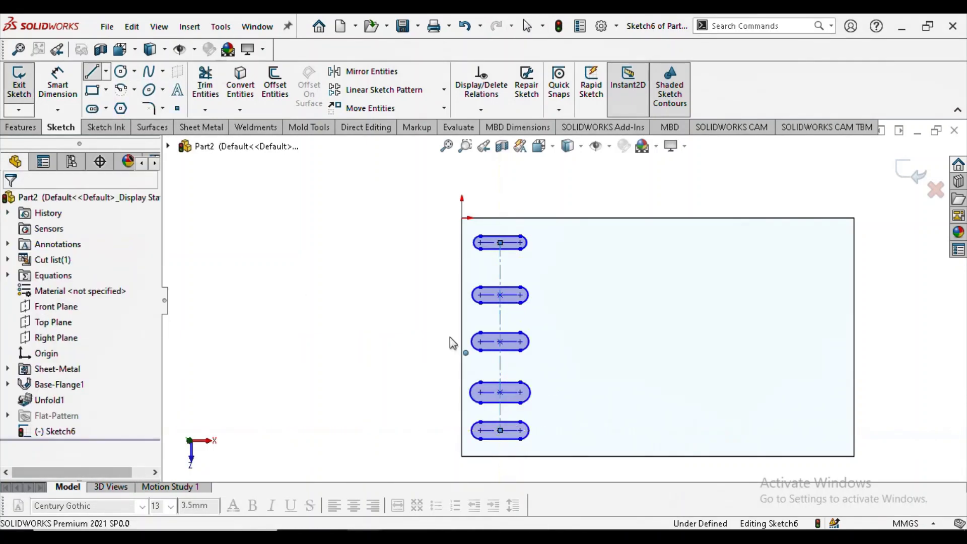
scroll(501, 272, "down", 3)
- Align the selected slot centre points vertically
left_click(512, 235)
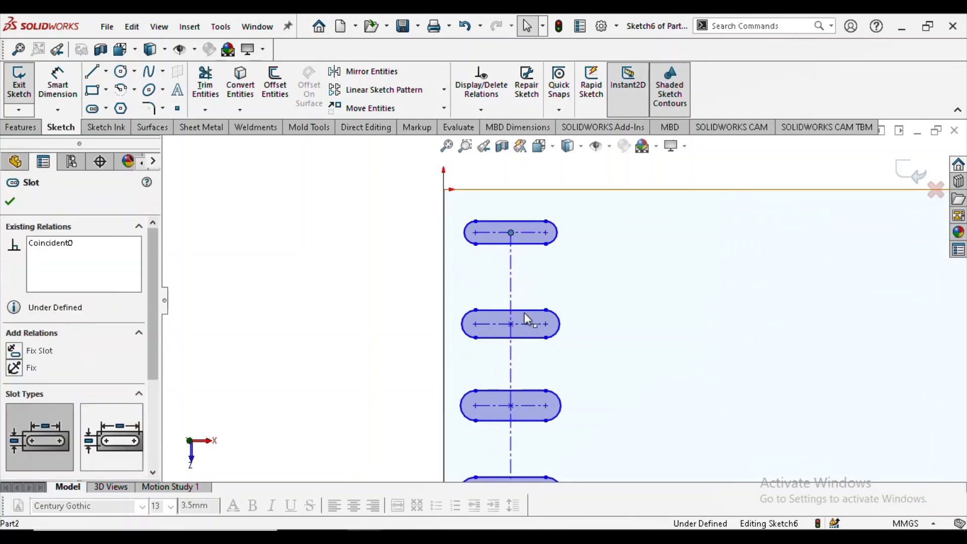
left_click(511, 324, "ctrl")
scroll(564, 302, "up", 2)
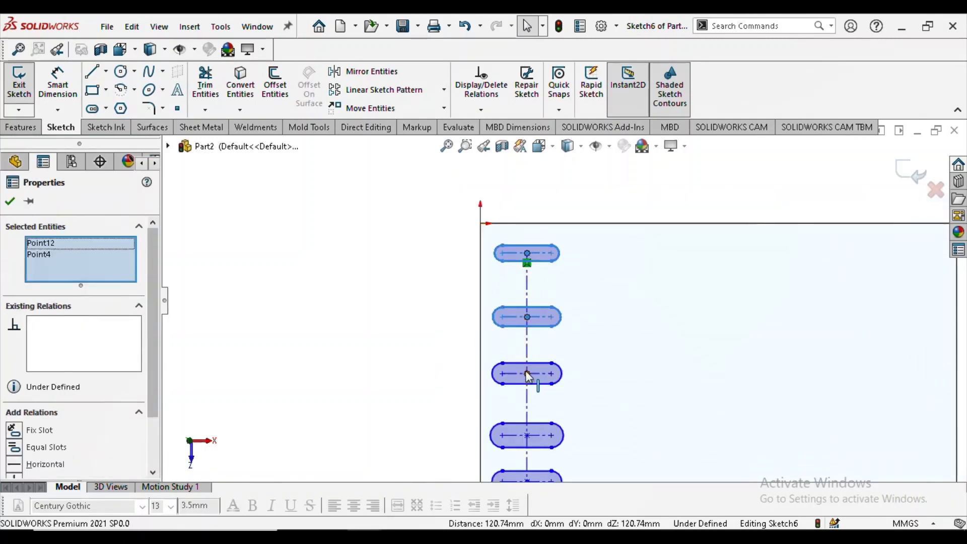
left_click(527, 435, "ctrl")
scroll(536, 434, "up", 2)
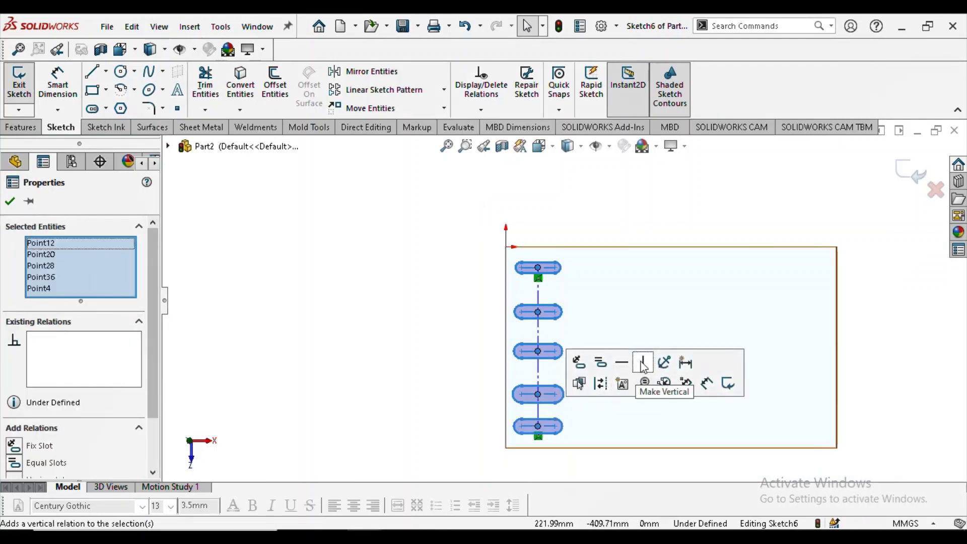
left_click(644, 367)
scroll(487, 276, "down", 2)
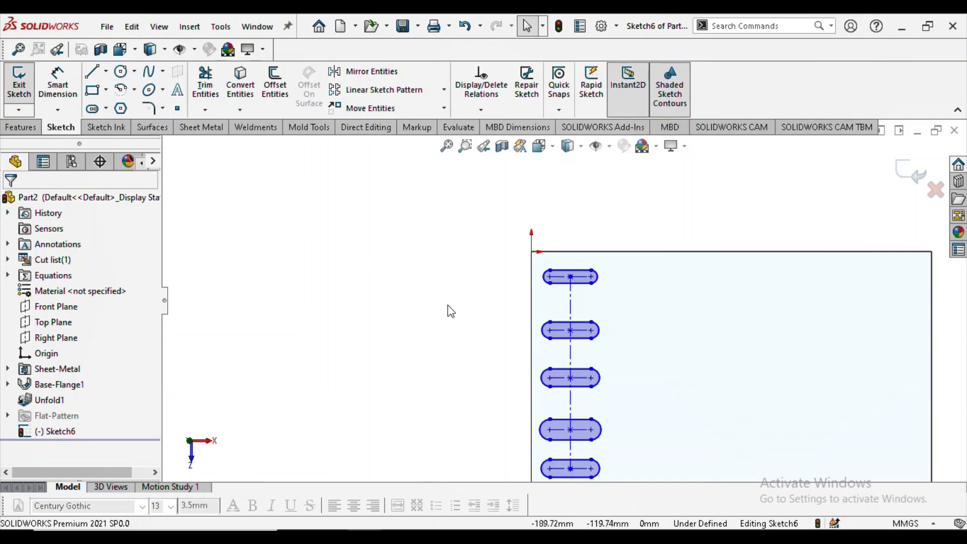
- Select the five slots' centre lines and constrain them equal in length
left_click(581, 279)
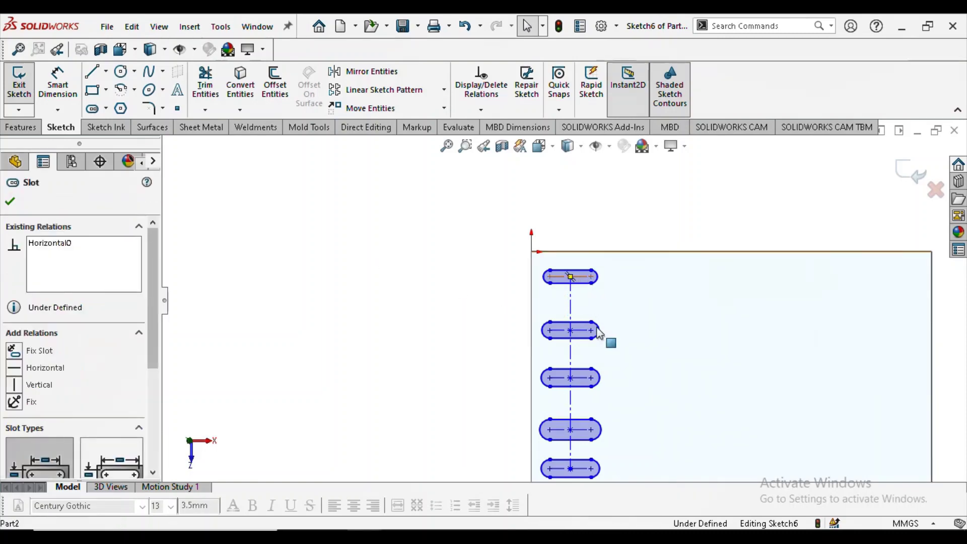
left_click(579, 330, "ctrl")
left_click(587, 431, "ctrl")
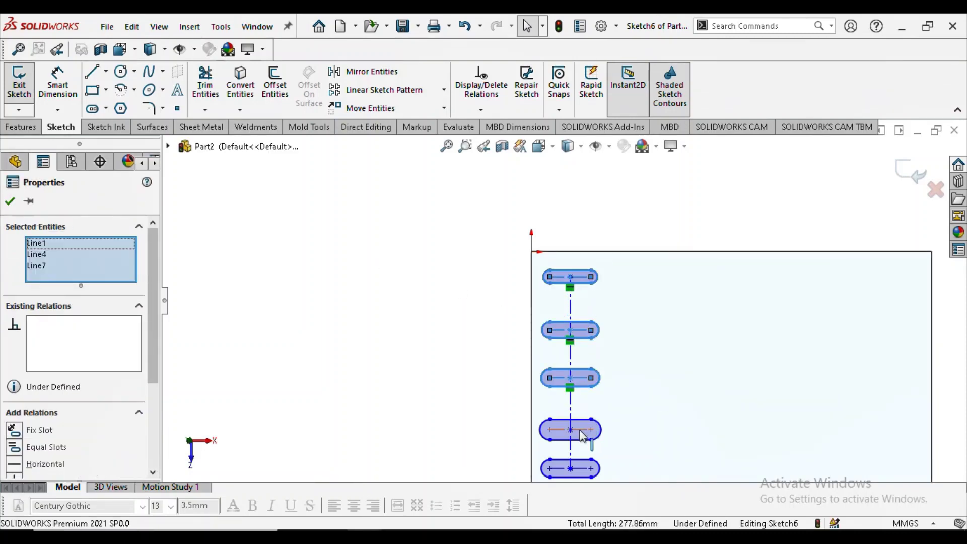
left_click(587, 465, "ctrl")
left_click(579, 377, "ctrl")
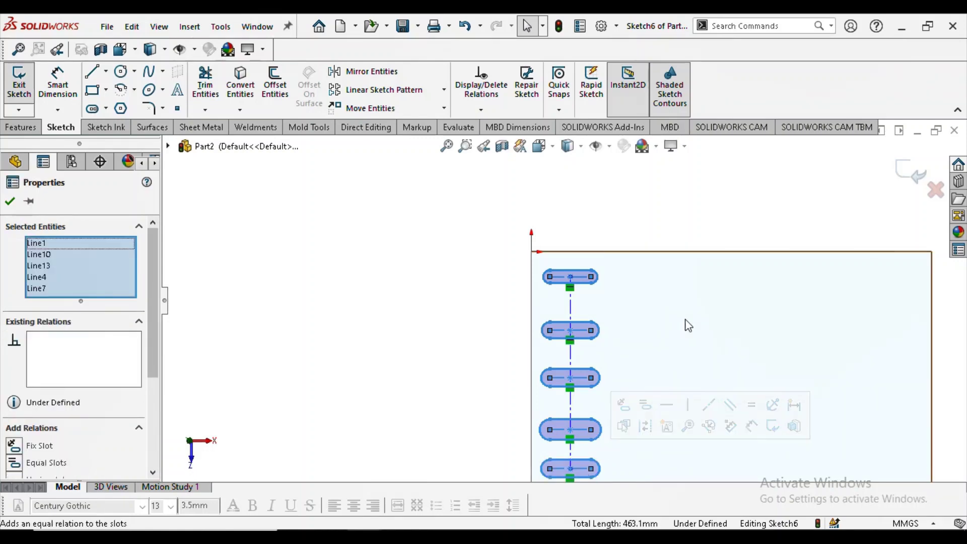
left_click(751, 406)
left_click(443, 305)
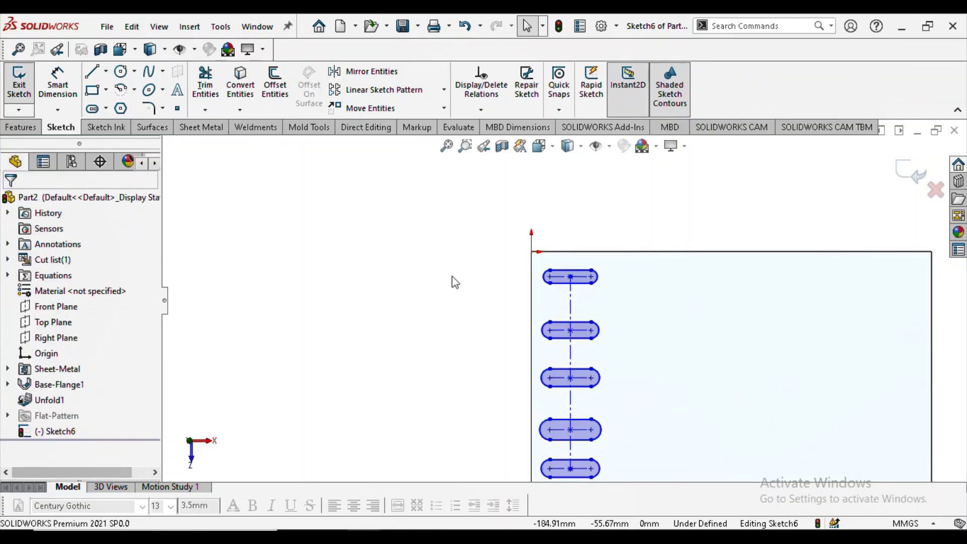
- Dimension the top slot with a 90 mm length and an R15 end radius
left_click(57, 83)
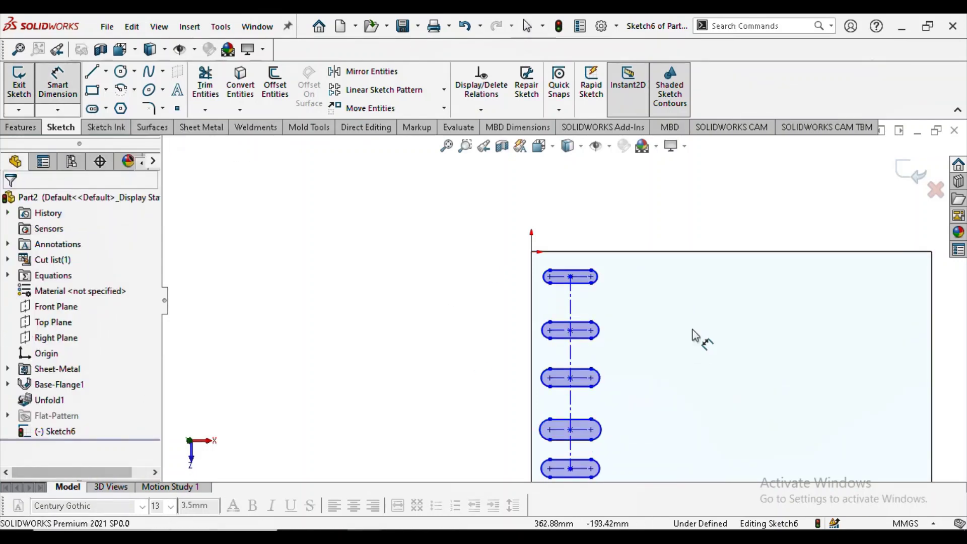
left_click(582, 276)
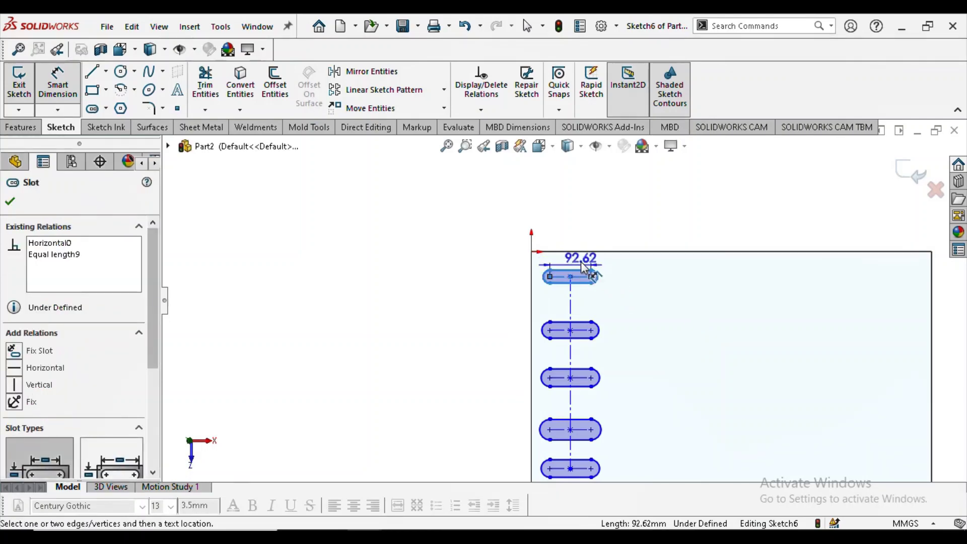
left_click(596, 211)
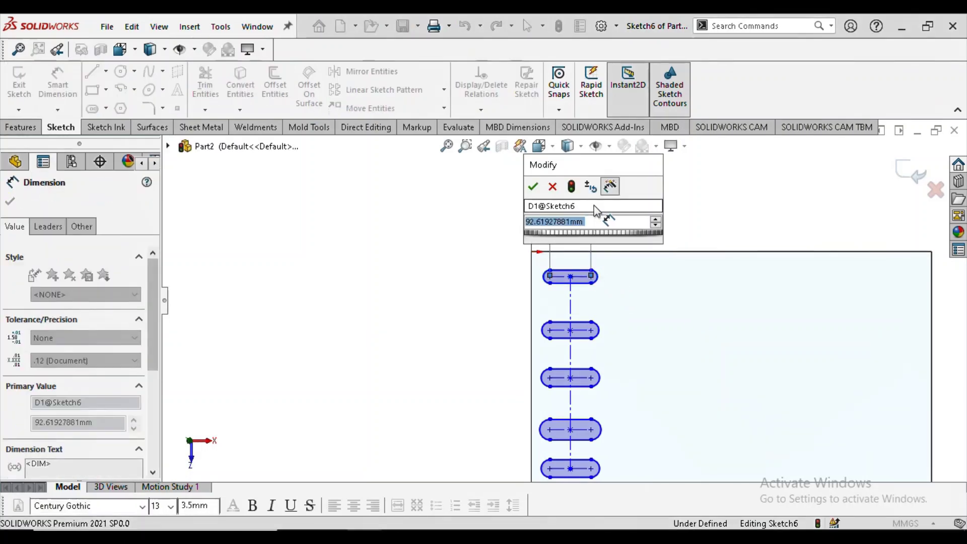
type("90")
key("Return")
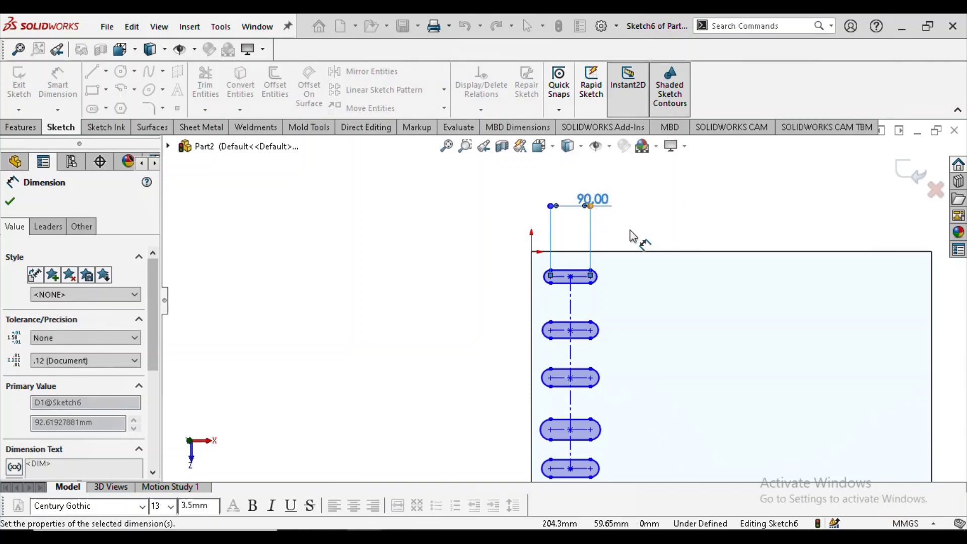
left_click(600, 283)
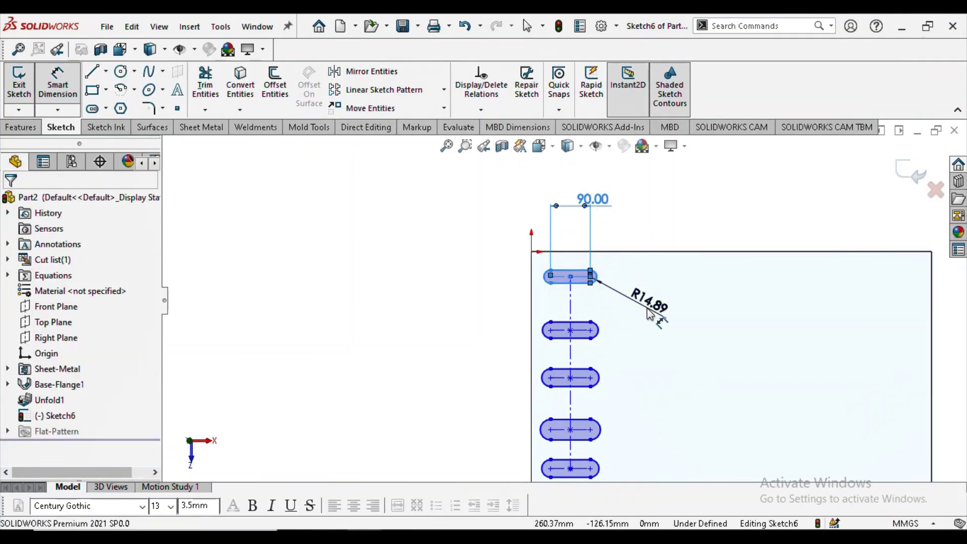
left_click(648, 313)
type("15")
key("Return")
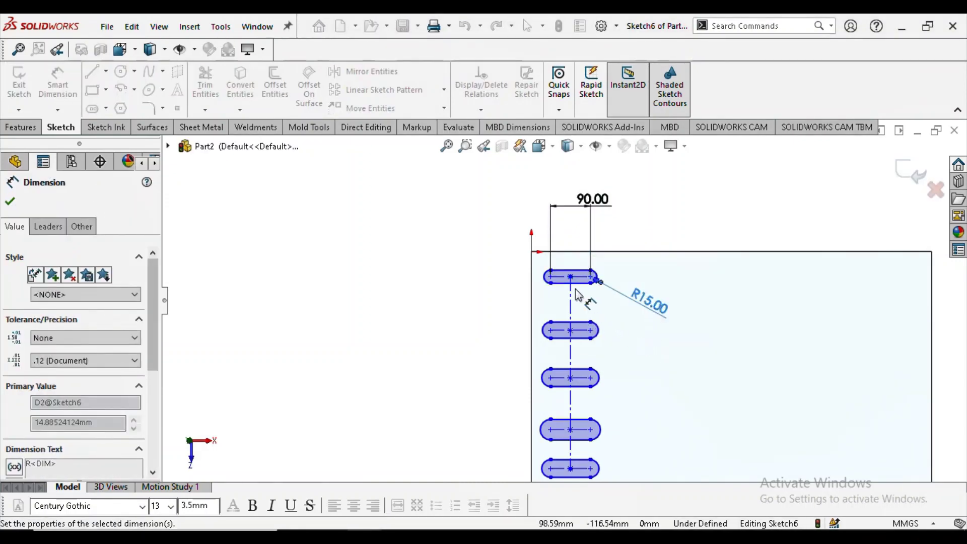
- Place the top slot's centre 50 mm below the plate's top edge
scroll(587, 302, "down", 2)
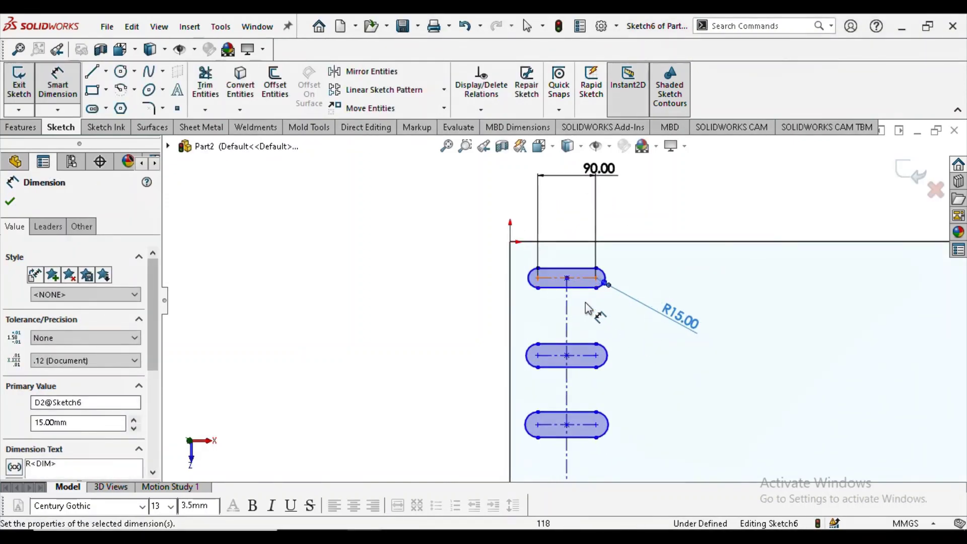
left_click(568, 278)
left_click(584, 242)
left_click(708, 277)
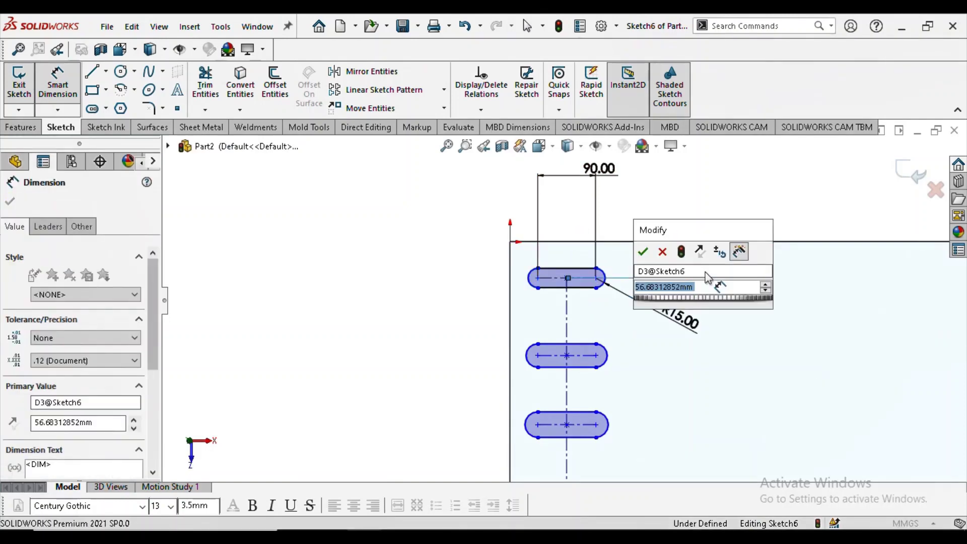
type("50")
key("Return")
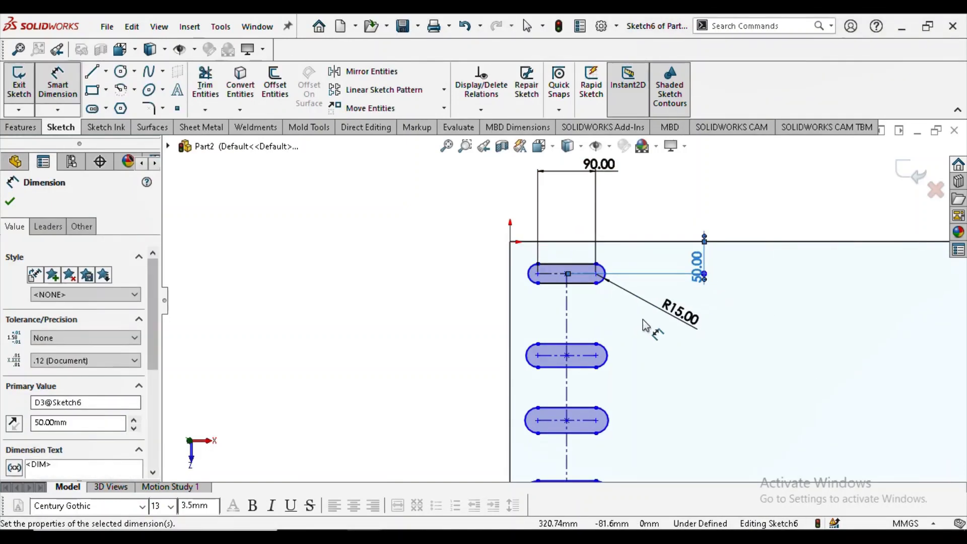
left_click(568, 274)
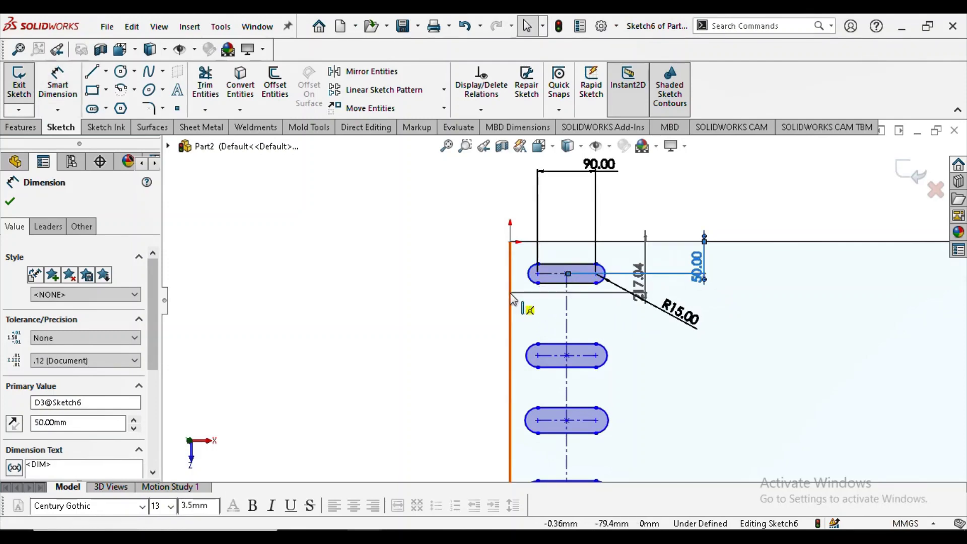
key("Escape")
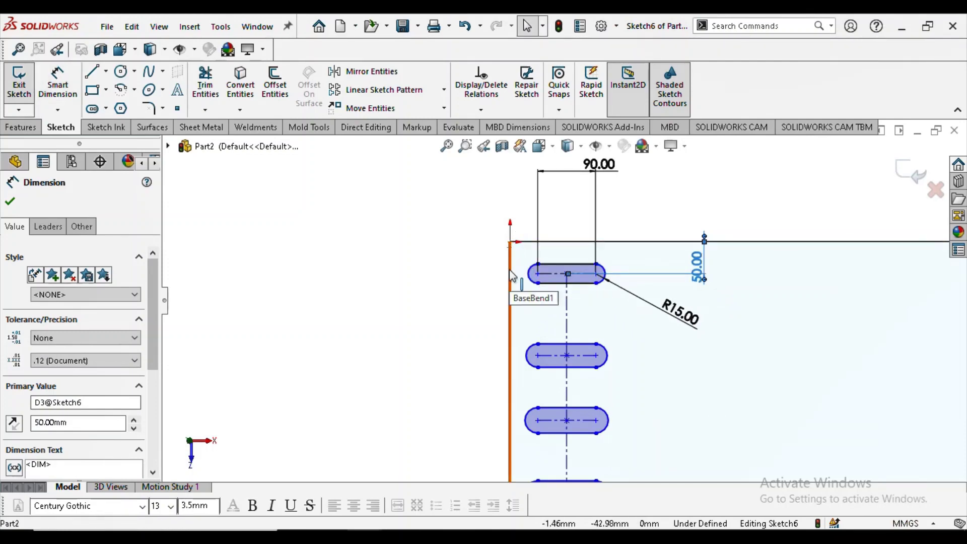
key("Escape")
left_click(554, 274)
- Dimension the top slot's centre 50 mm from the plate's left edge
left_click(345, 241)
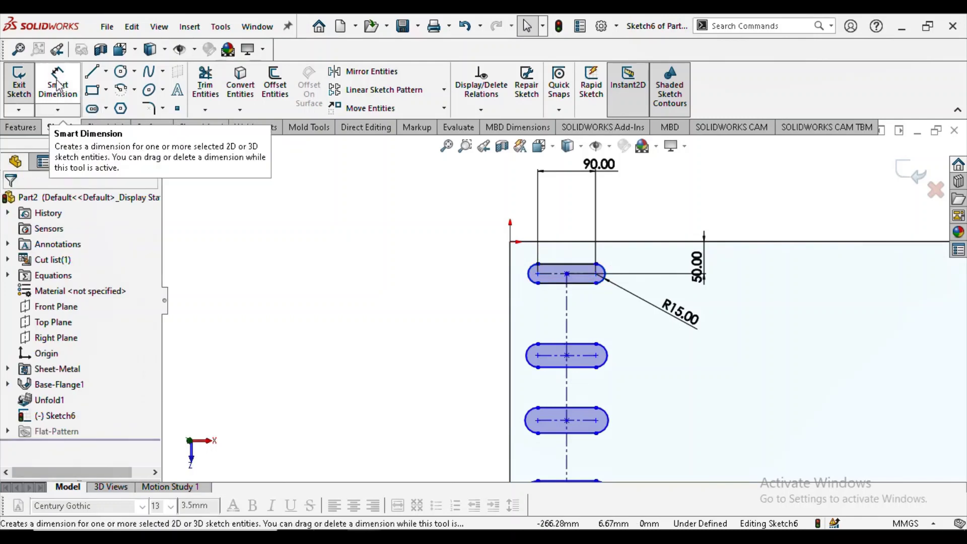
left_click(57, 80)
left_click(566, 274)
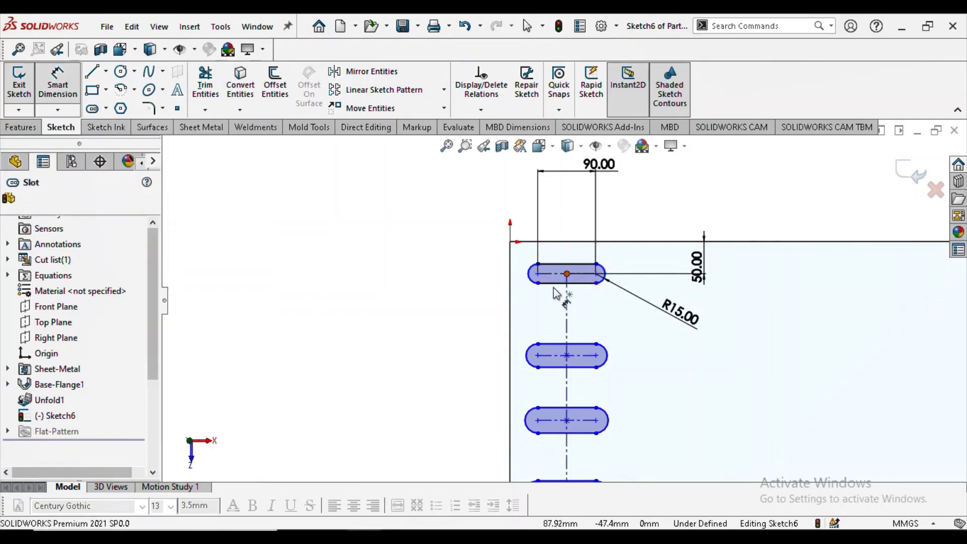
left_click(510, 313)
left_click(507, 204)
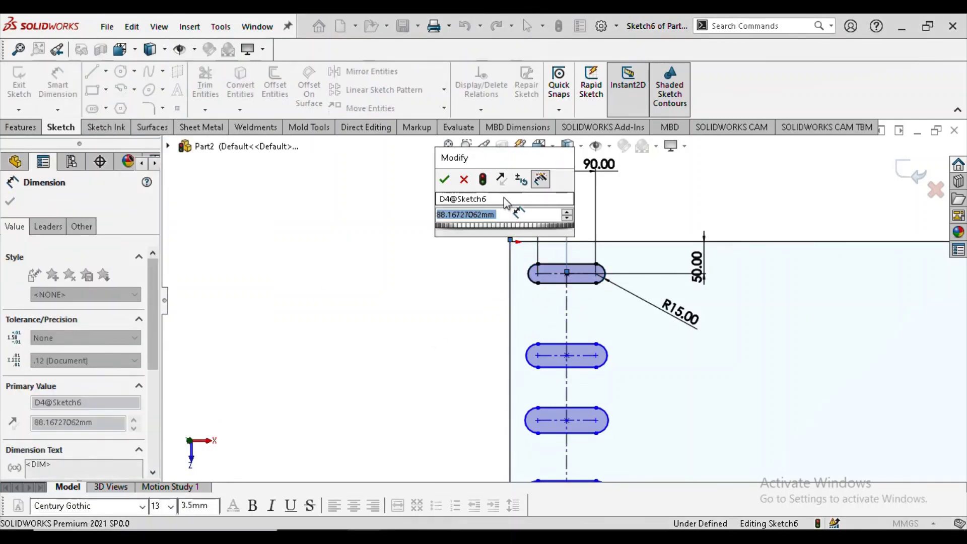
type("50")
key("Return")
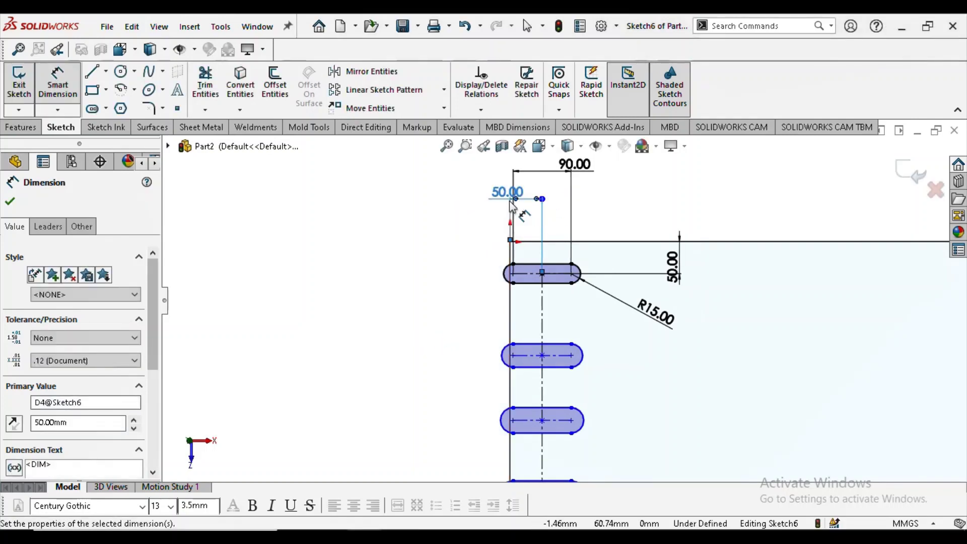
- Change the left-edge offset dimension from 50 to 100 mm
double_click(507, 192)
type("100")
key("Return")
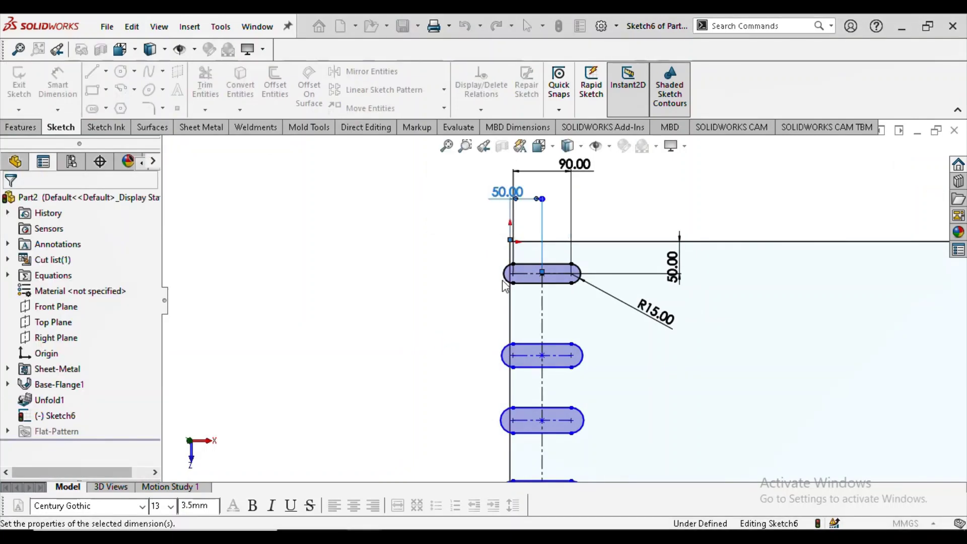
key("Escape")
scroll(587, 324, "up", 2)
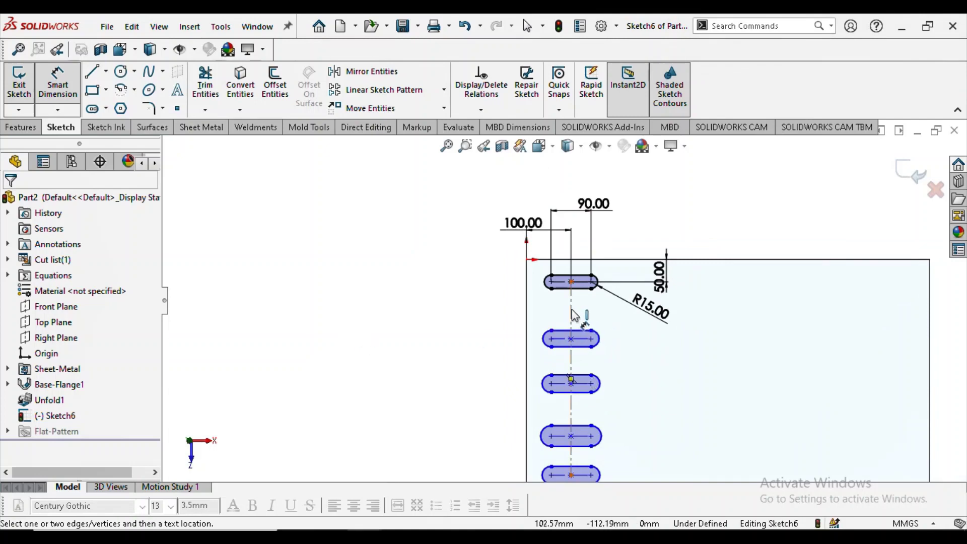
left_click(571, 311)
key("Escape")
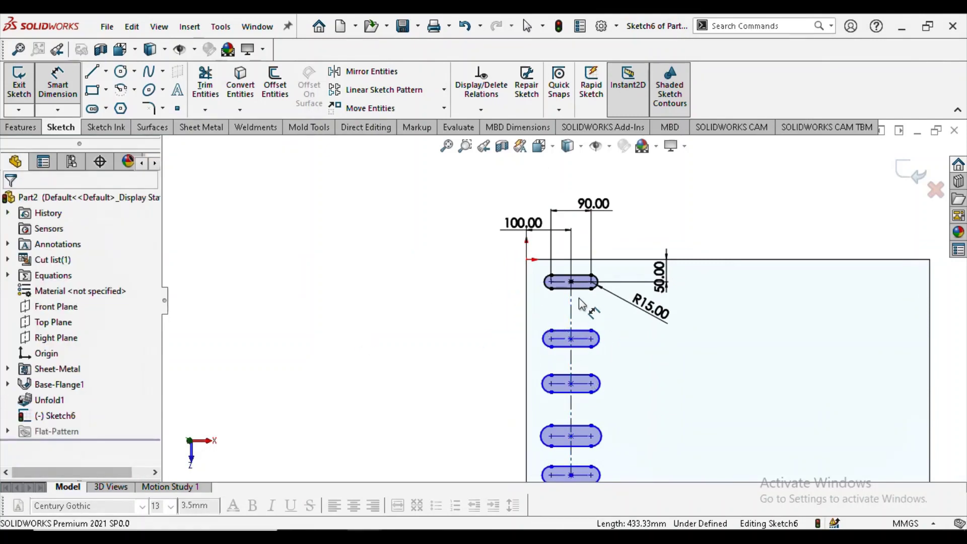
left_click(574, 286)
- Dimension the first-to-second and second-to-third slot spacings at 100 mm
left_click(572, 339)
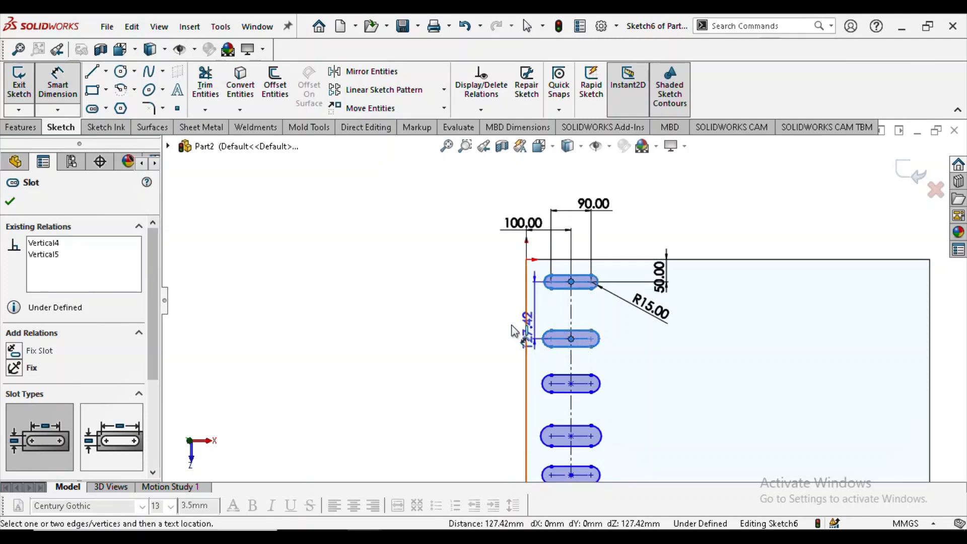
left_click(471, 323)
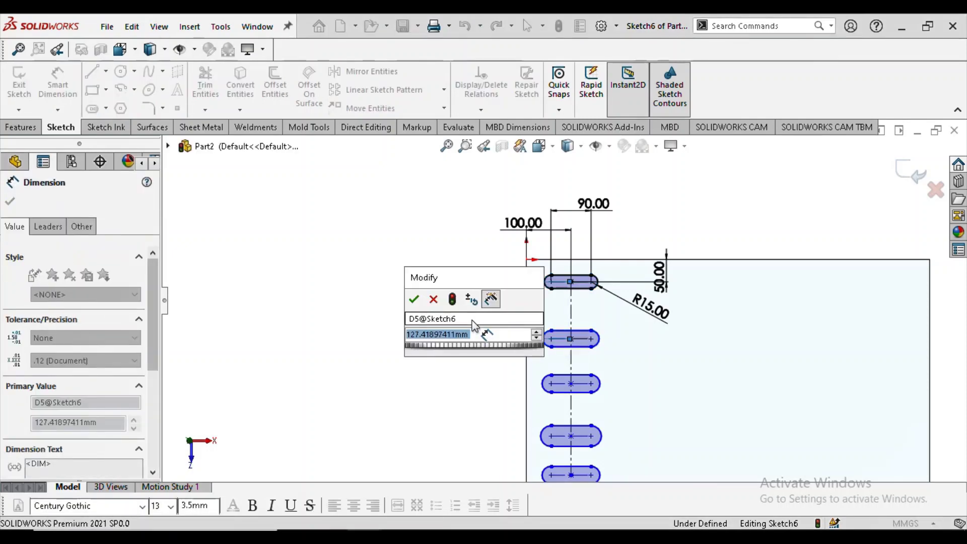
type("100")
key("Return")
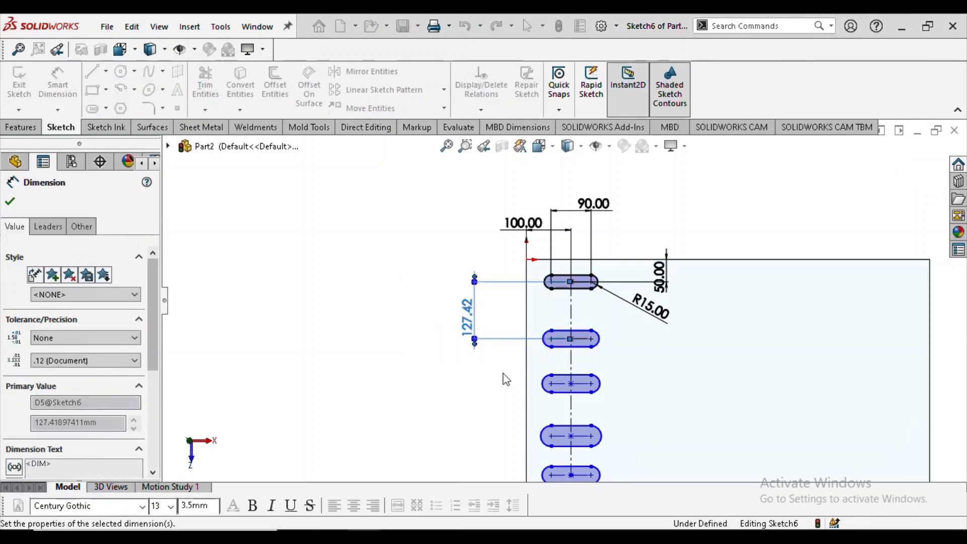
left_click(583, 329)
left_click(572, 384)
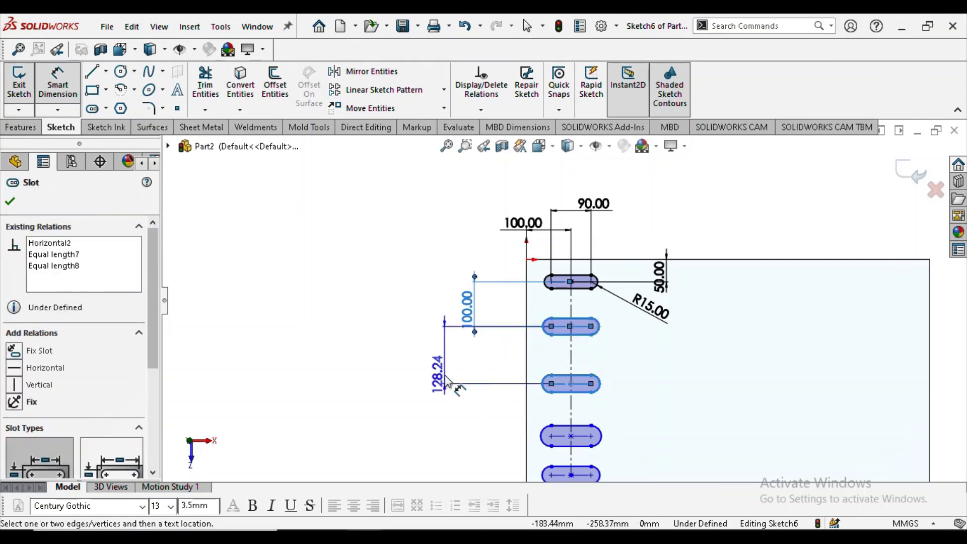
left_click(445, 382)
left_click(497, 404)
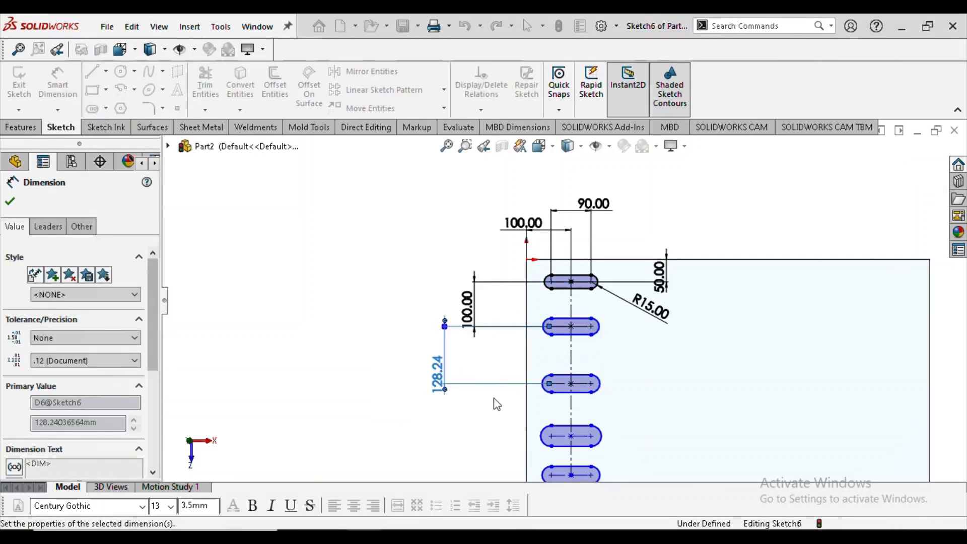
- Dimension the third-to-fourth and fourth-to-fifth slot spacings at 100 mm
left_click(582, 442)
left_click(579, 373)
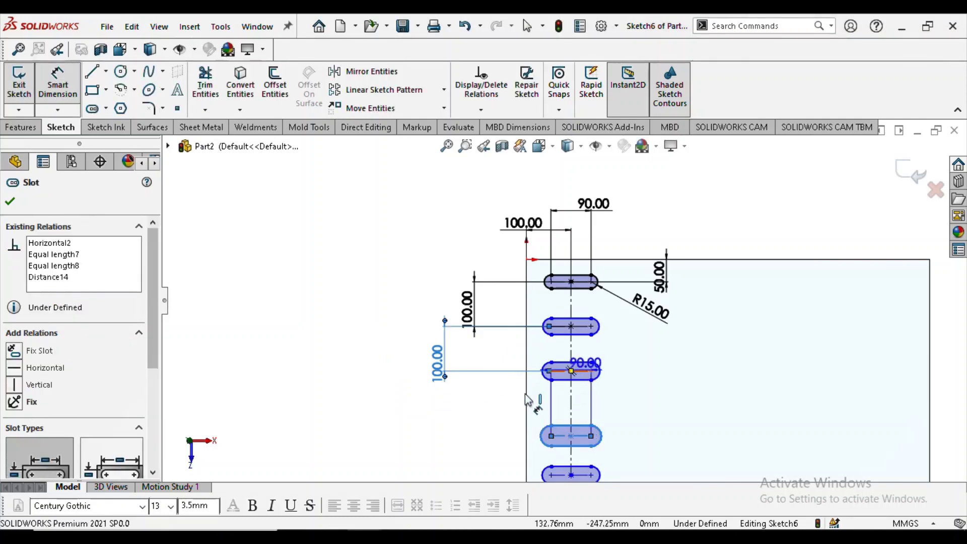
left_click(443, 403)
type("100")
key("Return")
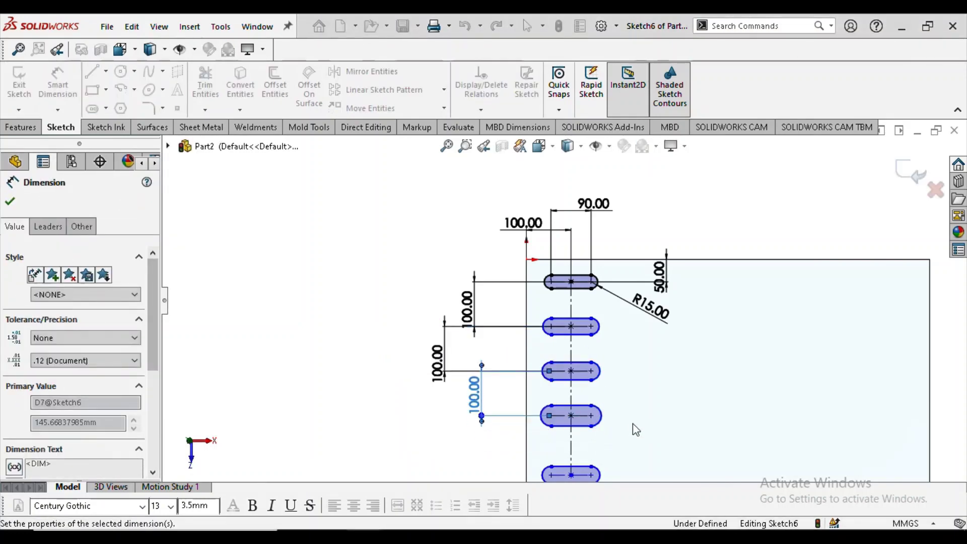
left_click(578, 386)
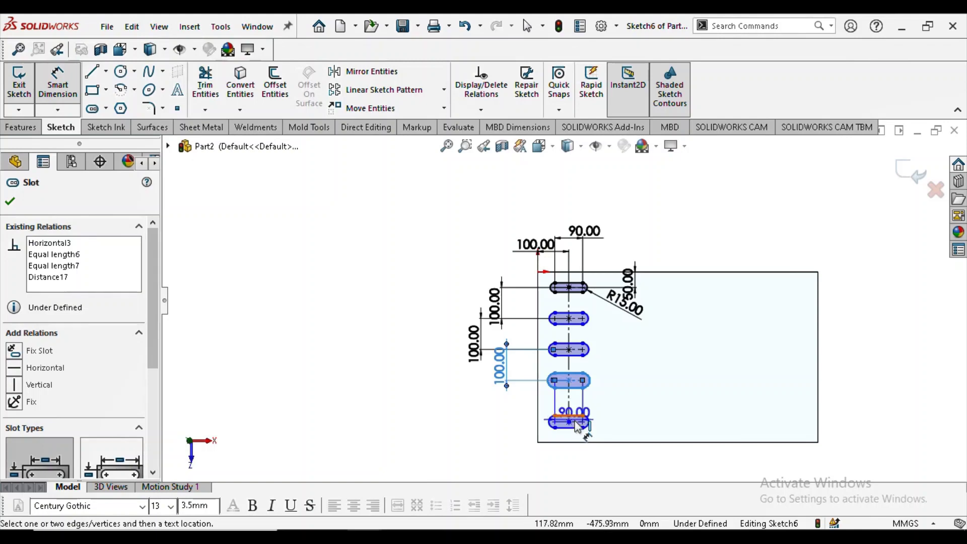
left_click(579, 422)
left_click(466, 423)
type("100")
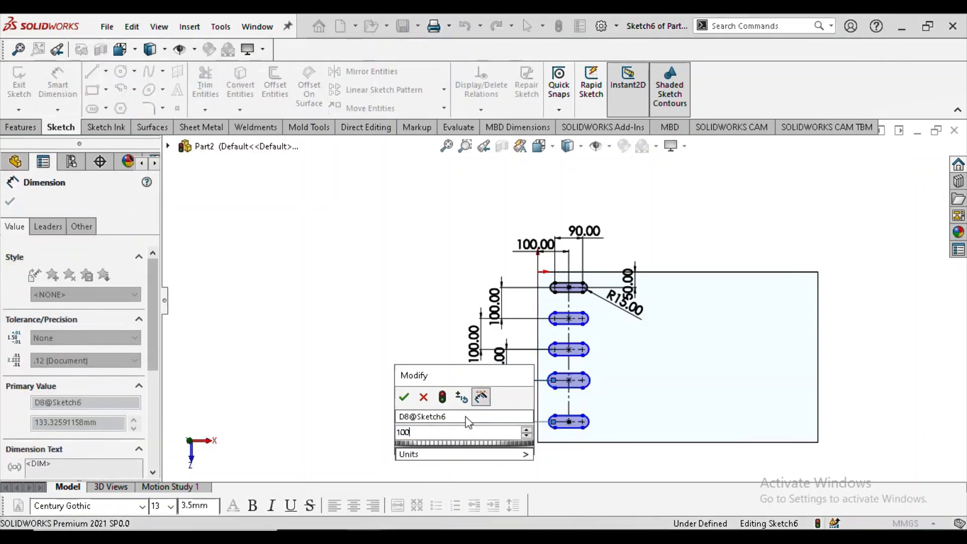
key("Return")
left_click(446, 290)
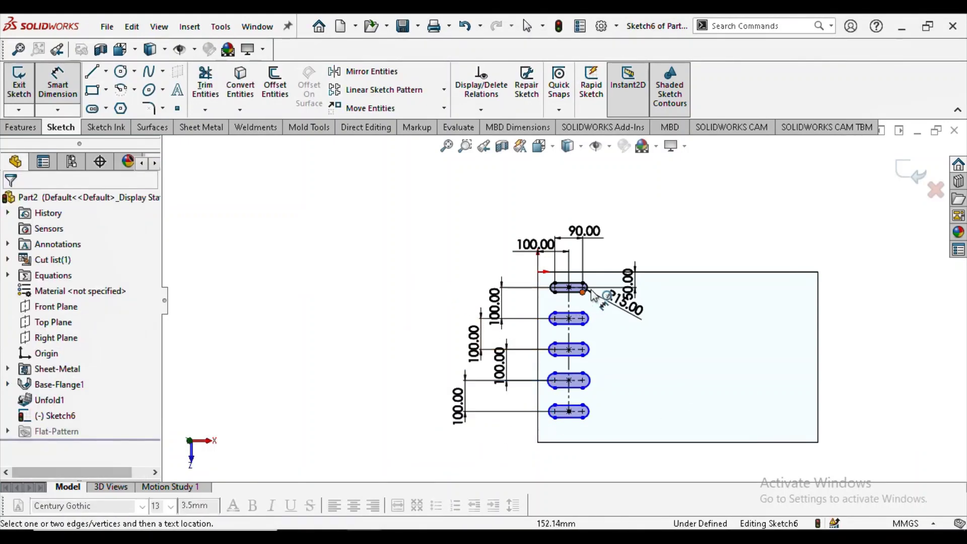
scroll(662, 294, "down", 2)
- Edit the 50.00 top-edge dimension to 75 and exit Smart Dimension
double_click(647, 286)
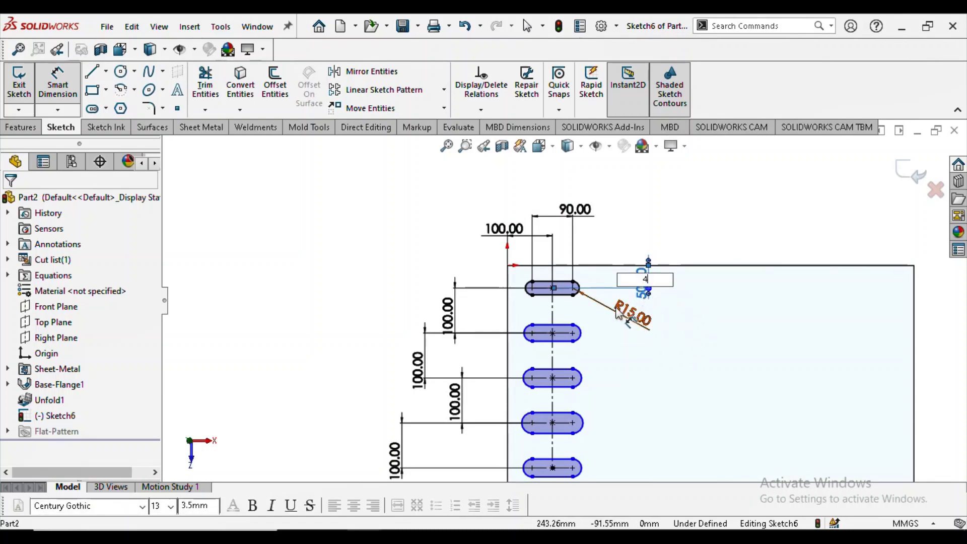
key("Return")
scroll(680, 400, "up", 1)
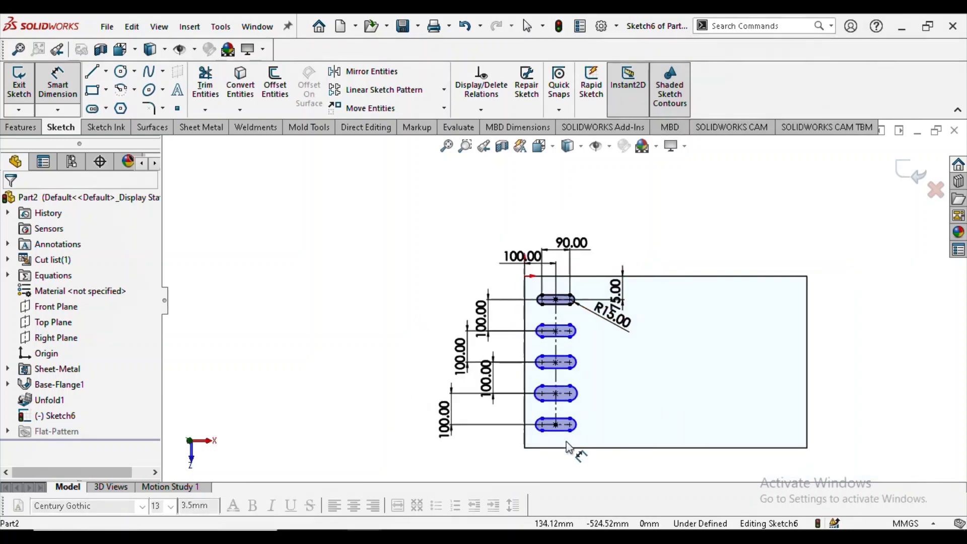
scroll(572, 449, "up", 1)
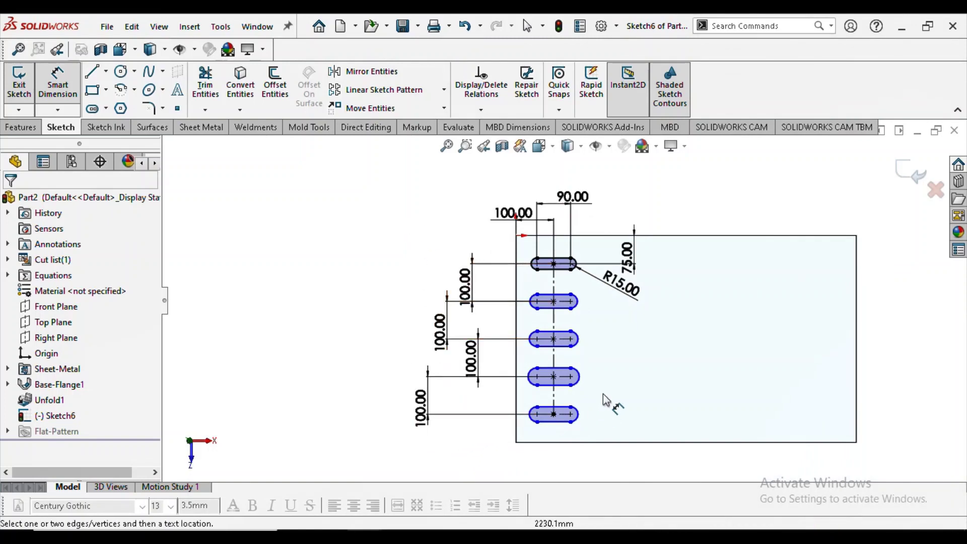
key("Escape")
scroll(575, 325, "down", 1)
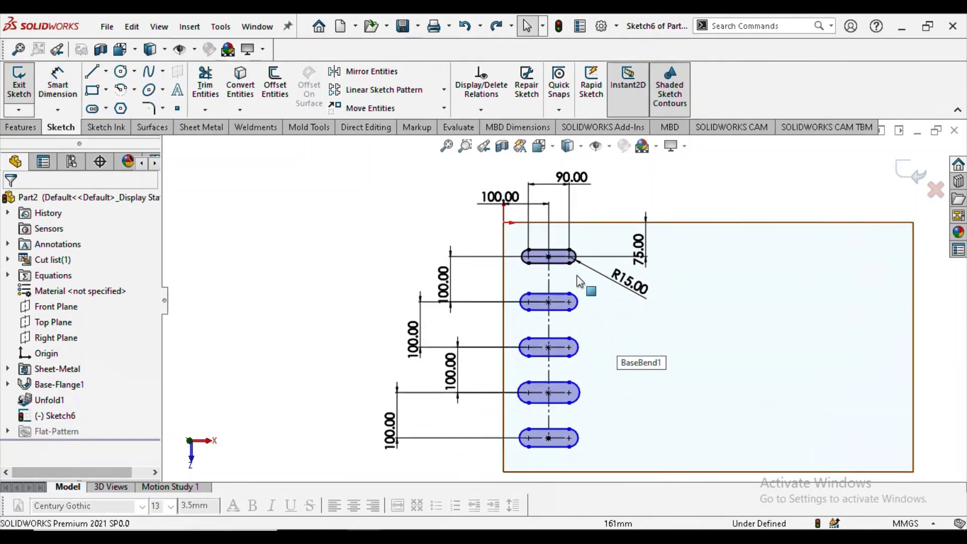
- Make the end arcs of all five slots equal in radius
left_click(574, 256)
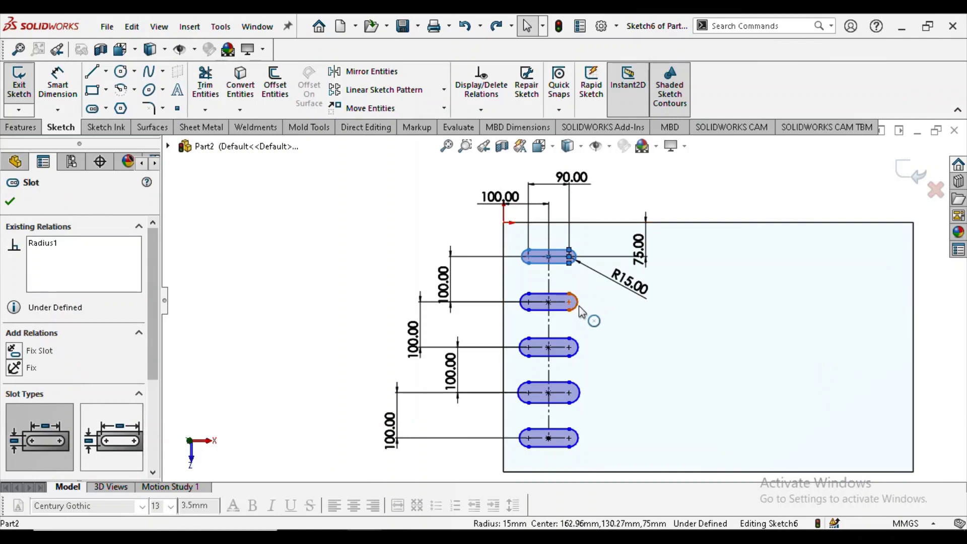
left_click(572, 302, "ctrl")
left_click(579, 349, "ctrl")
left_click(580, 394, "ctrl")
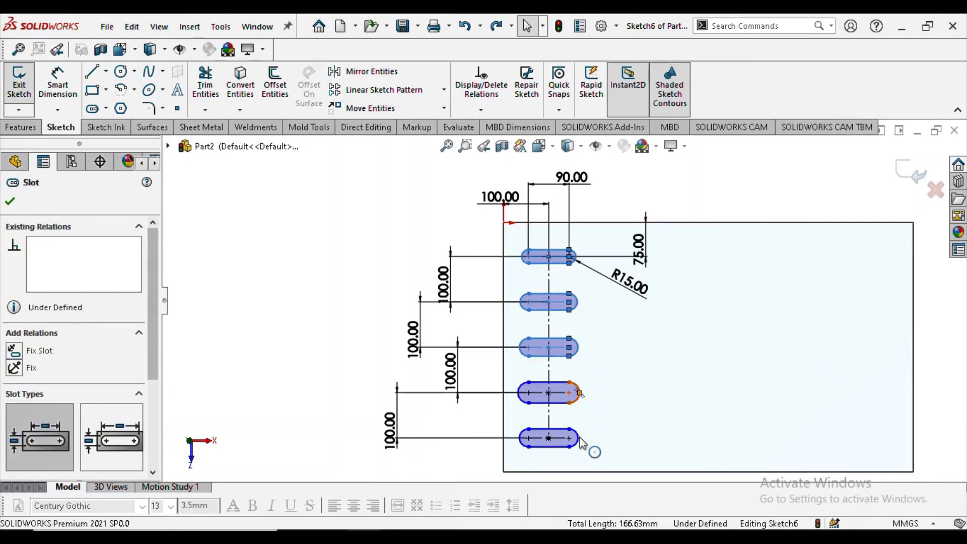
left_click(579, 444, "ctrl")
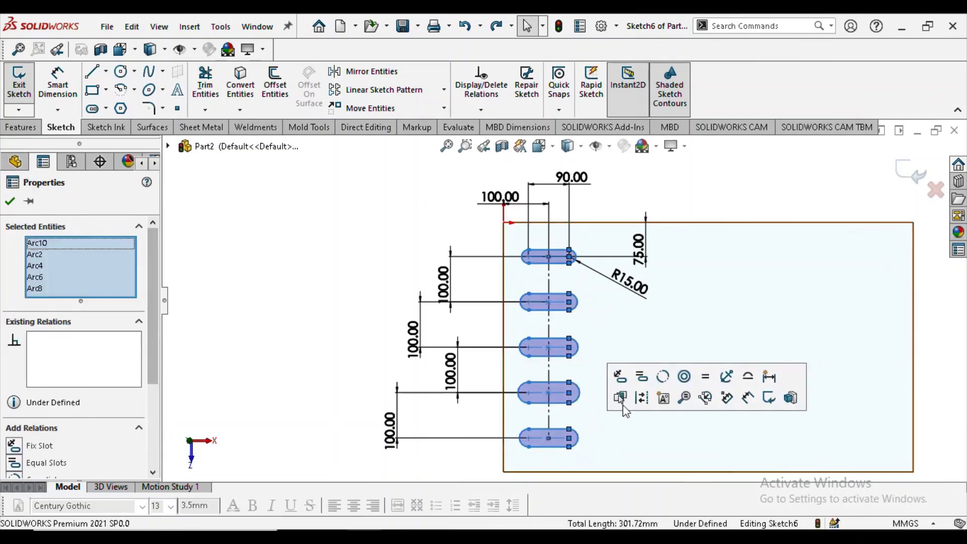
left_click(641, 377)
key("Escape")
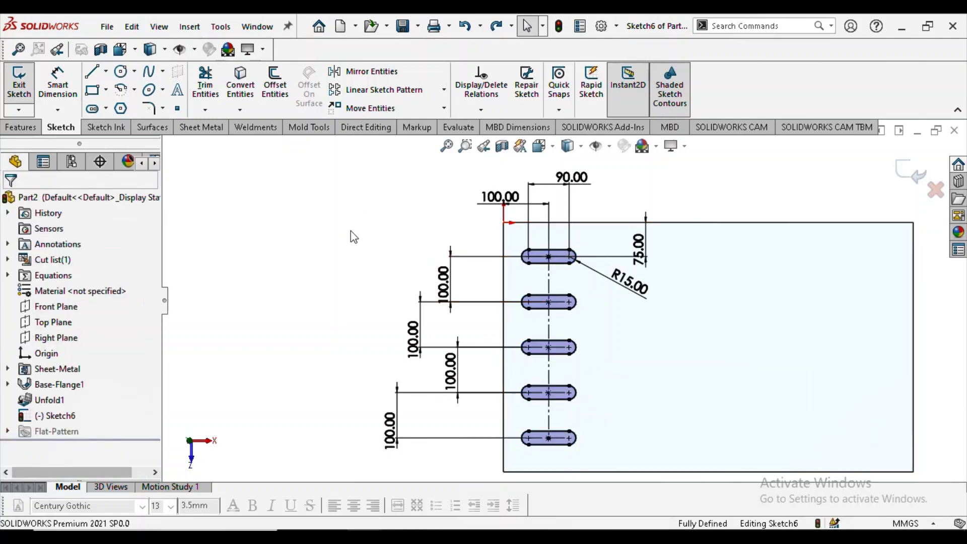
- Start a linear sketch pattern and select the five slots Slot1–Slot5
left_click(444, 90)
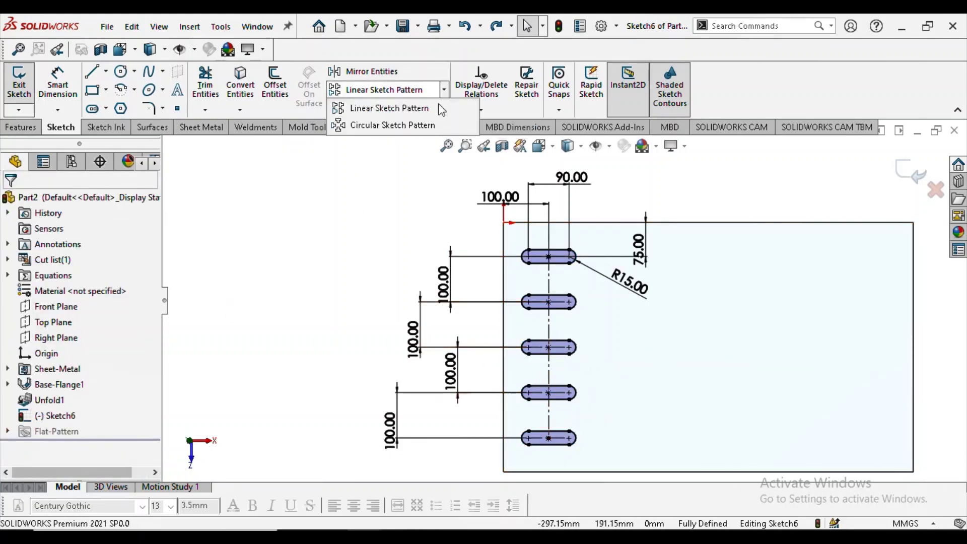
left_click(425, 106)
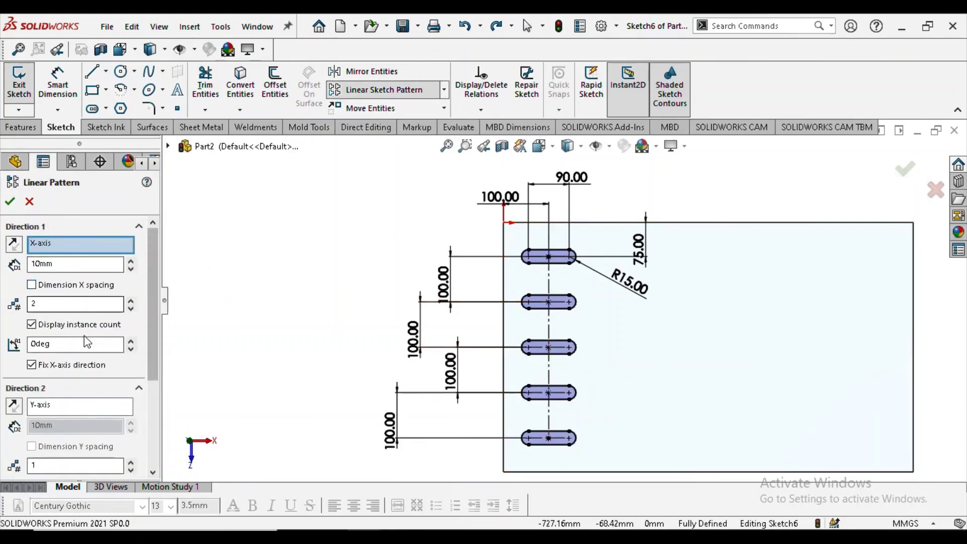
scroll(87, 343, "down", 3)
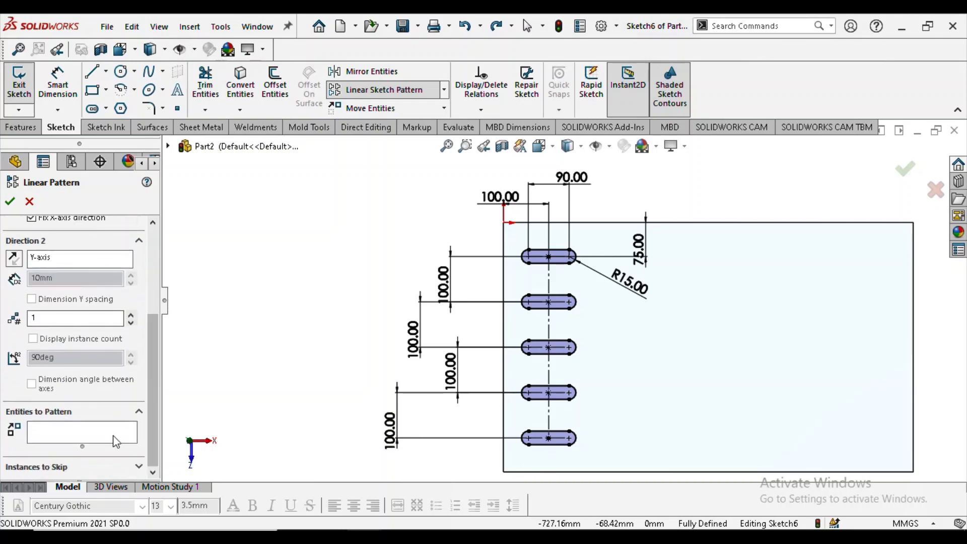
left_click(555, 264)
left_click(548, 303)
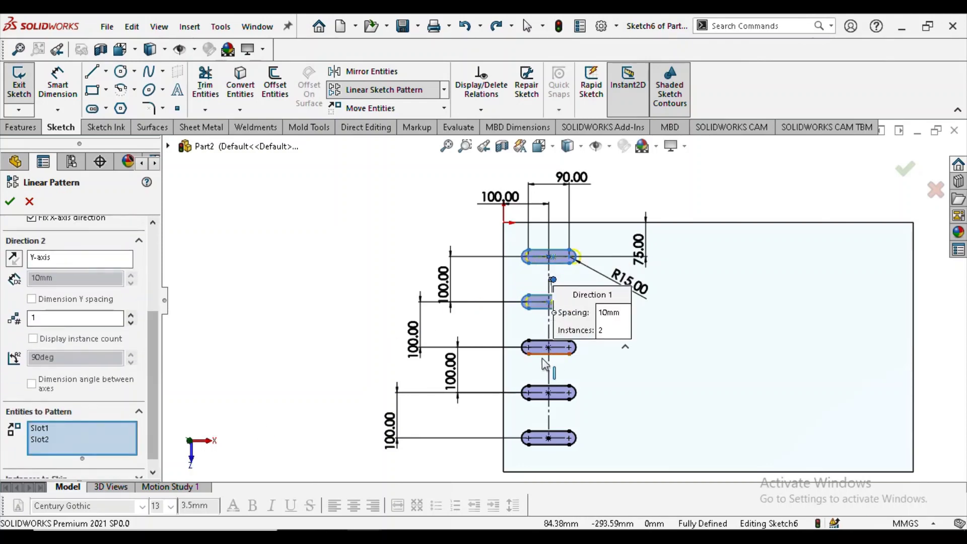
left_click(550, 356)
left_click(563, 403)
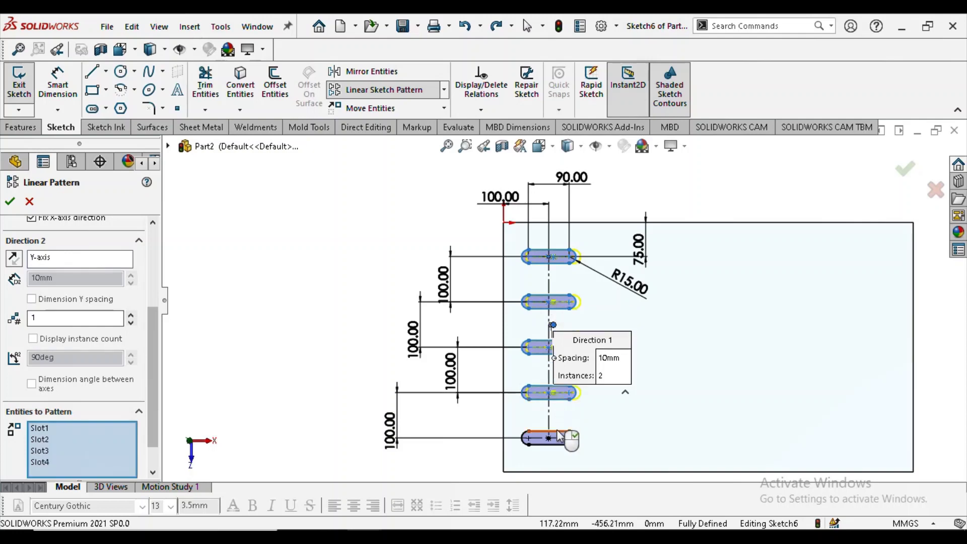
left_click(562, 437)
scroll(151, 352, "up", 3)
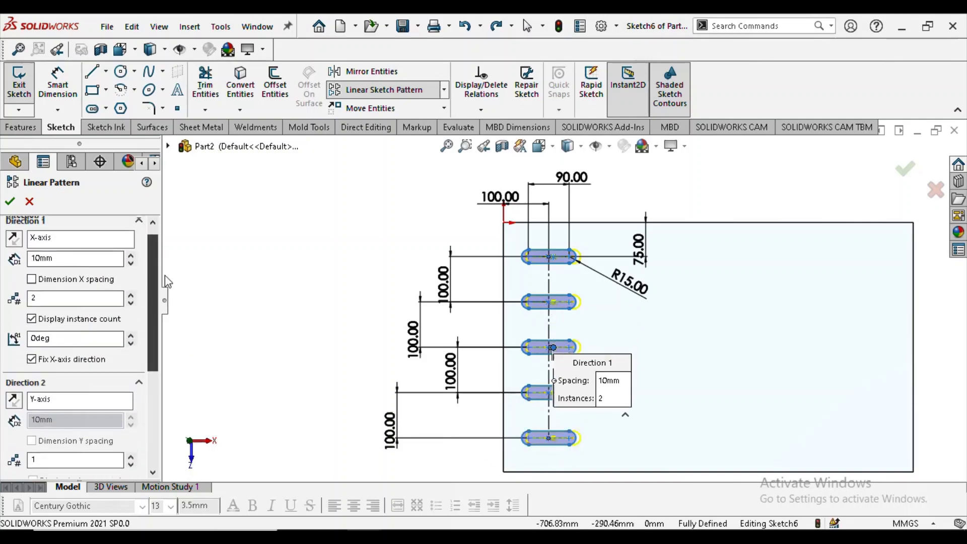
- Set the pattern to 5 instances at 175 mm spacing and accept it
left_click_drag(75, 264, 3, 265)
type("3")
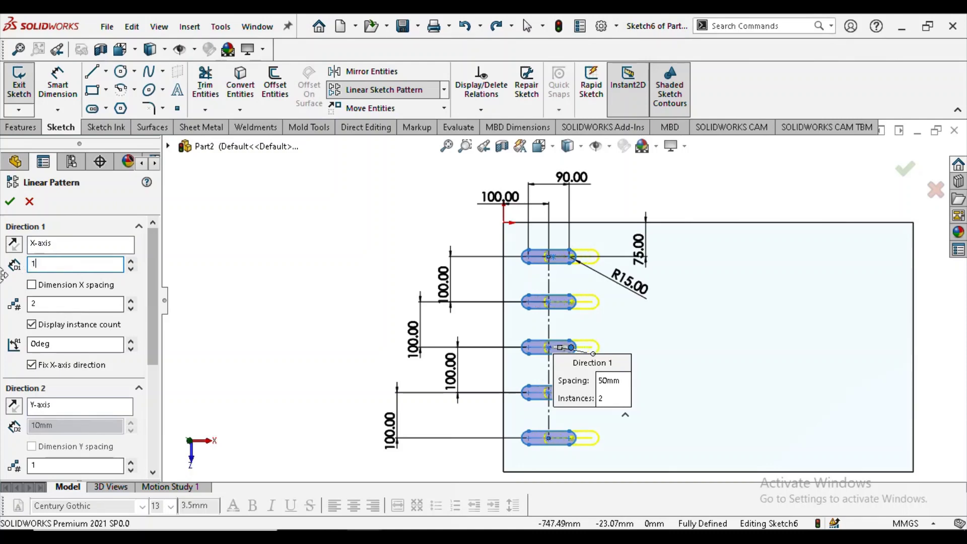
type("00")
key("Return")
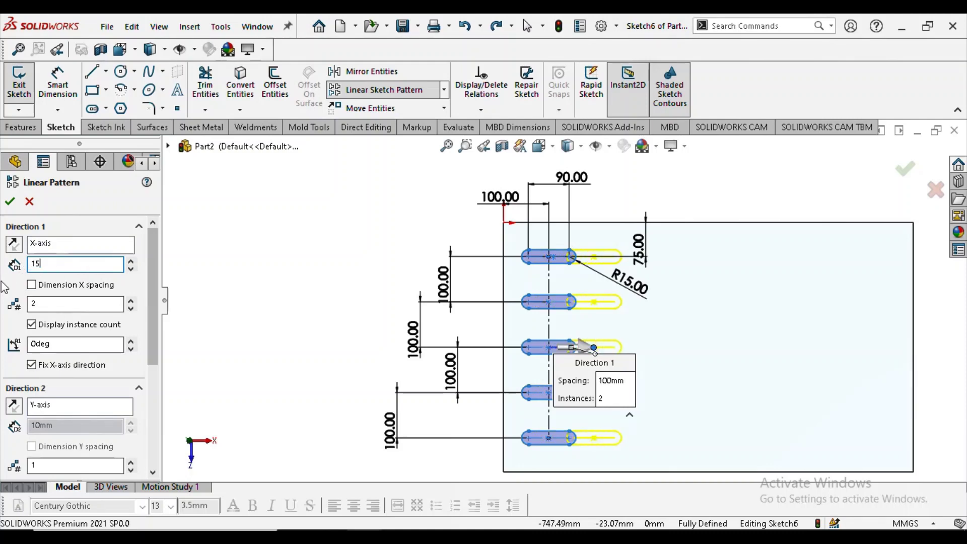
type("0")
key("Return")
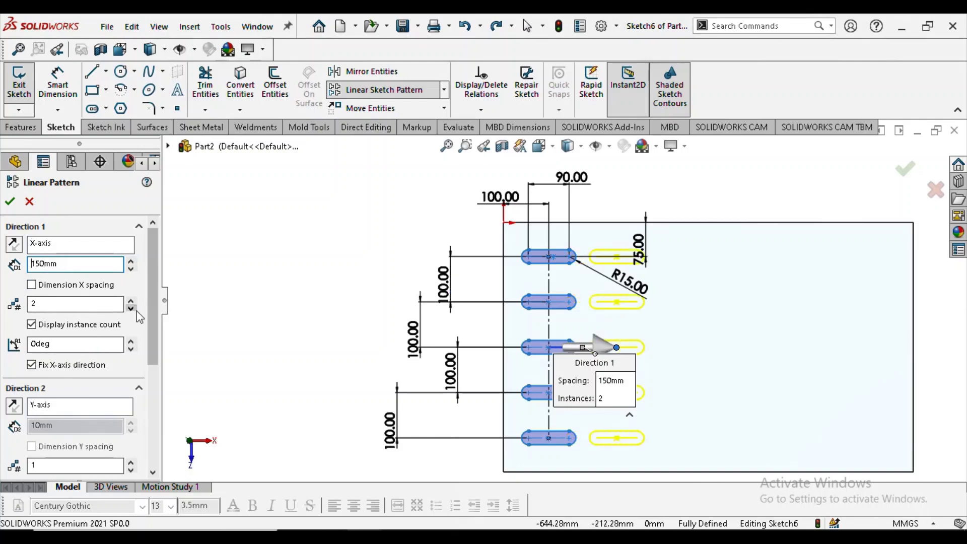
left_click(131, 300)
left_click(131, 301)
left_click(130, 300)
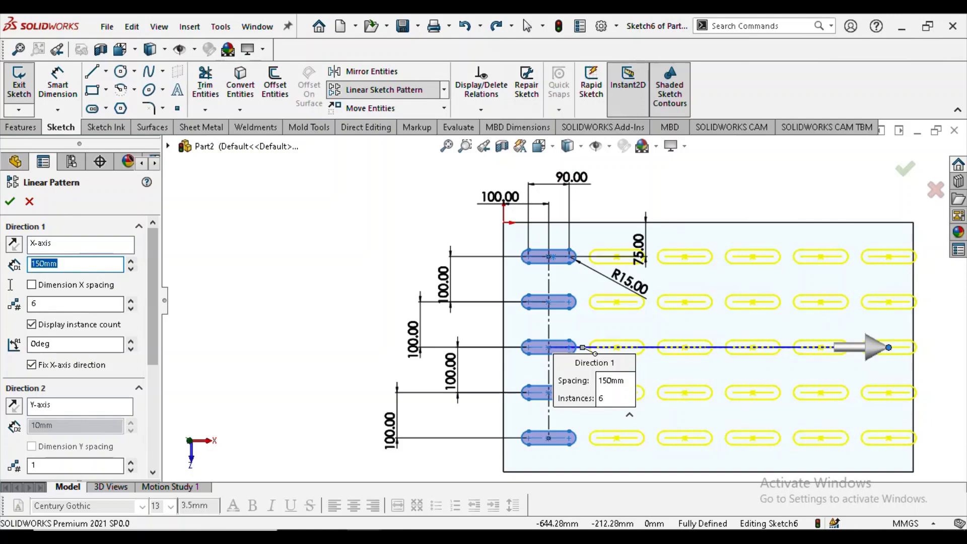
type("1250")
type("125")
key("Return")
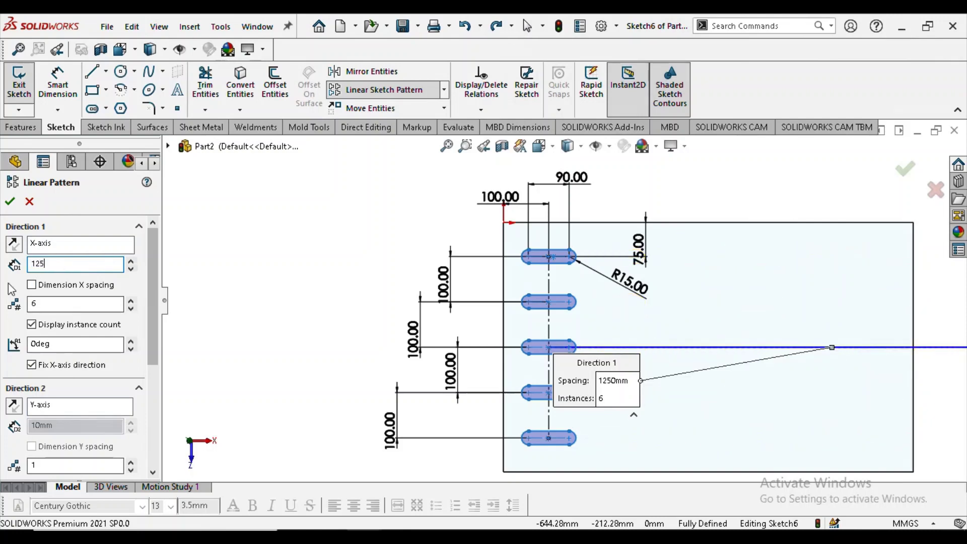
key("Return")
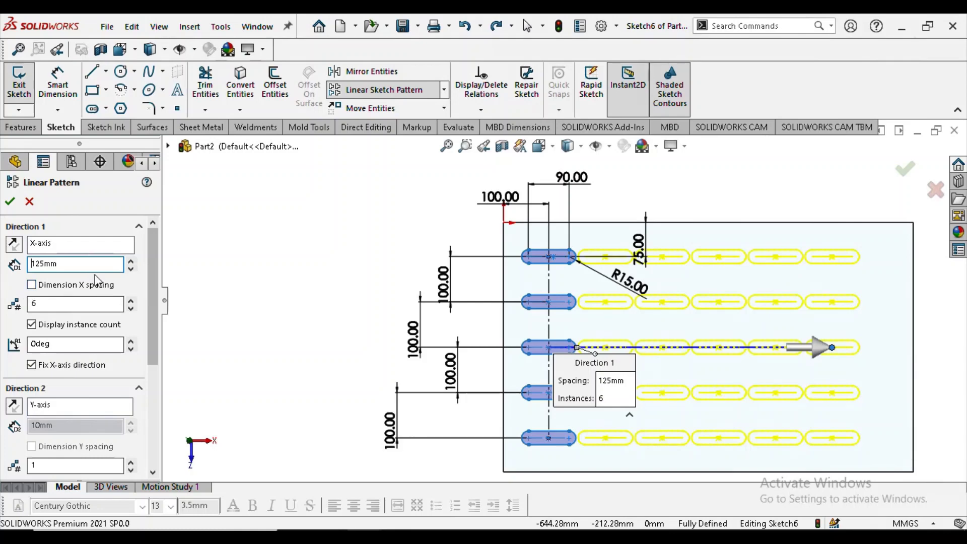
left_click(131, 308)
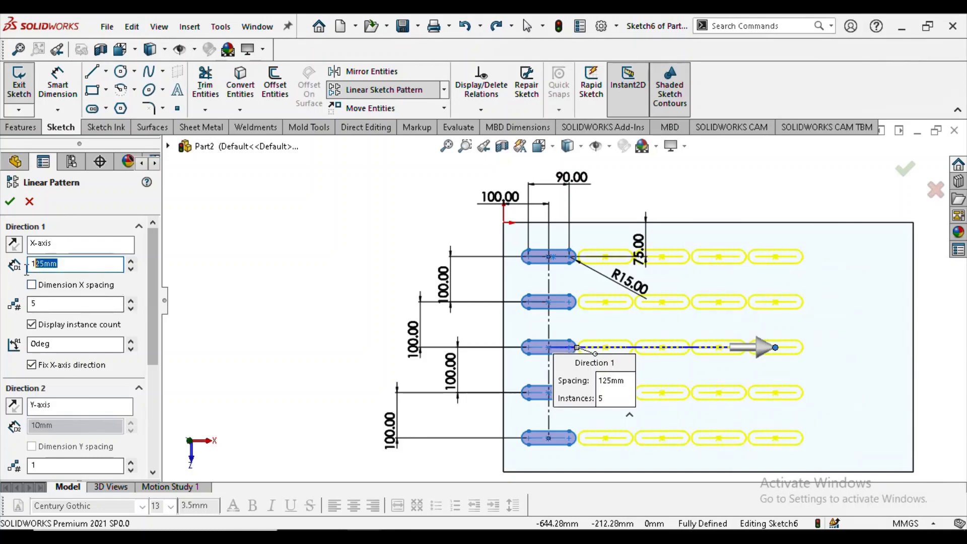
type("75")
key("Return")
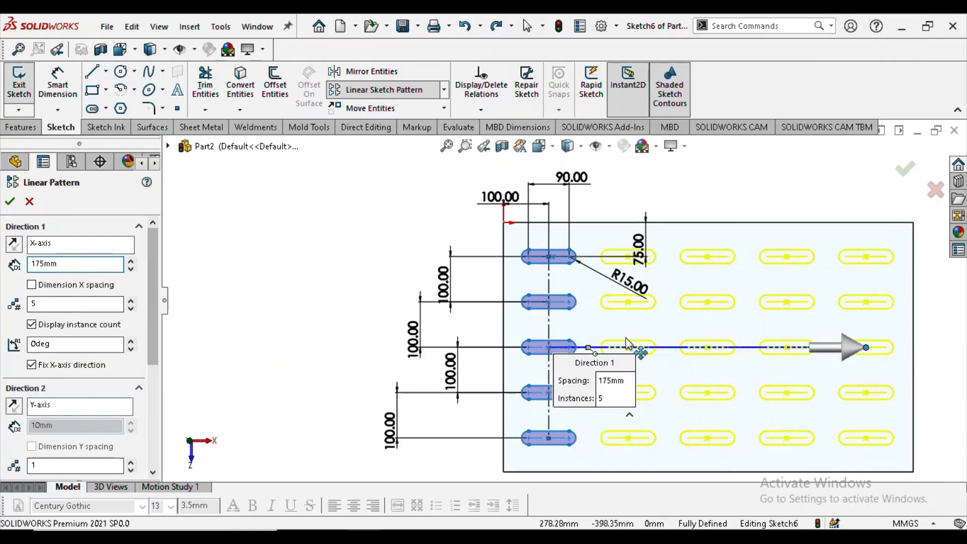
left_click(9, 201)
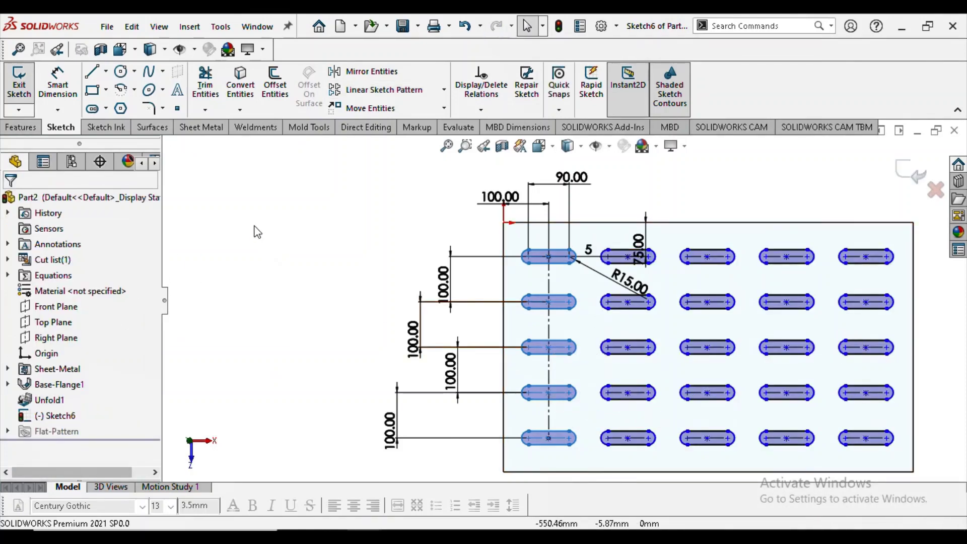
- Fully define Sketch6 by auto-dimensioning all entities in the sketch
left_click(481, 109)
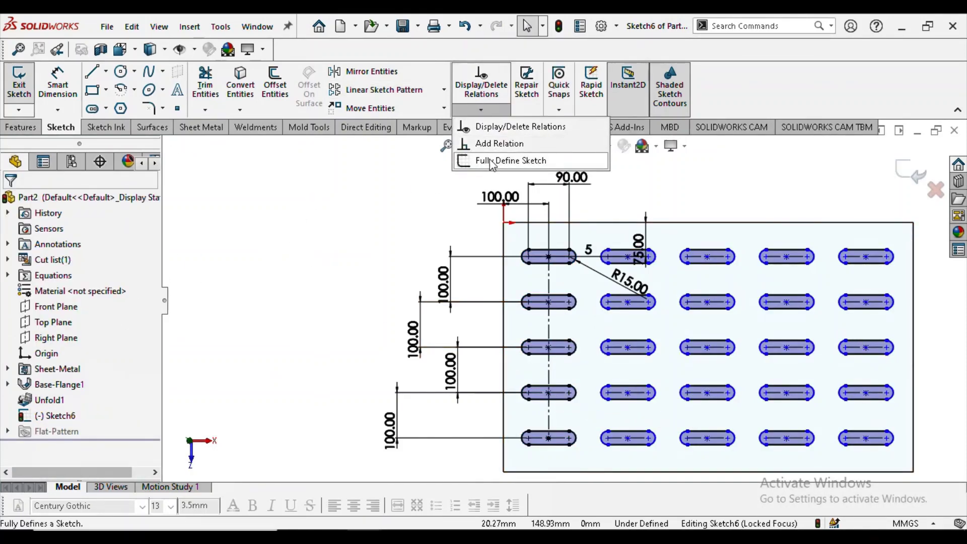
left_click(508, 161)
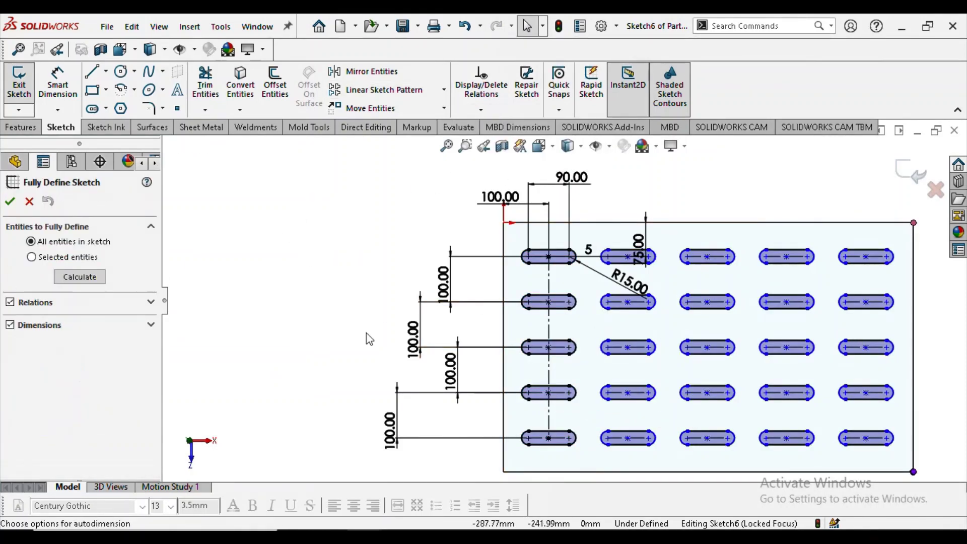
left_click(80, 278)
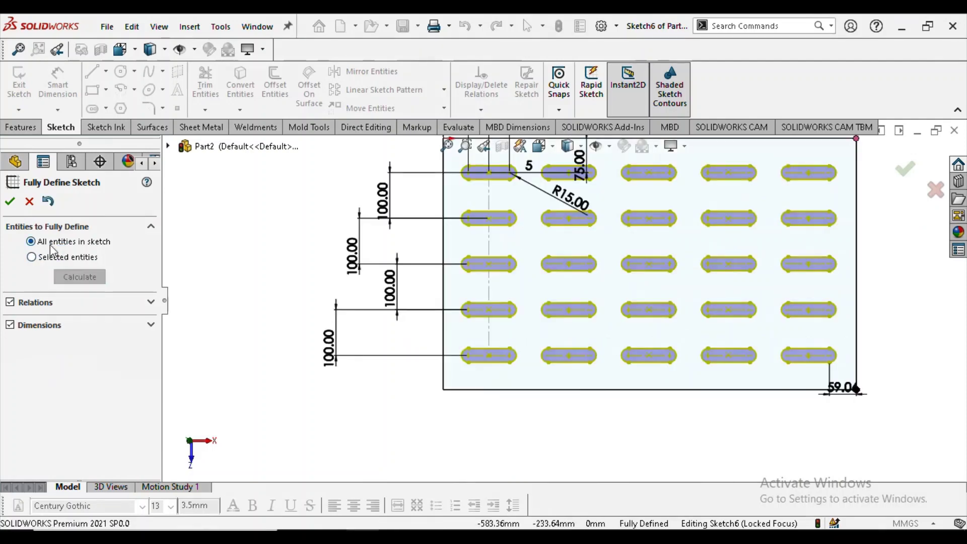
left_click(9, 202)
scroll(497, 329, "up", 2)
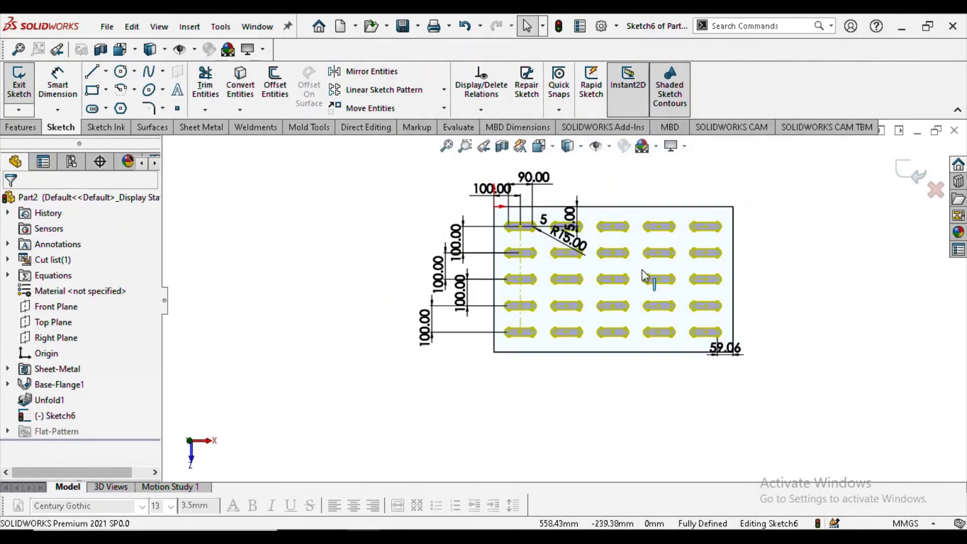
left_click(201, 127)
- Start a sheet-metal extruded cut with depth linked to the sheet thickness
left_click(504, 71)
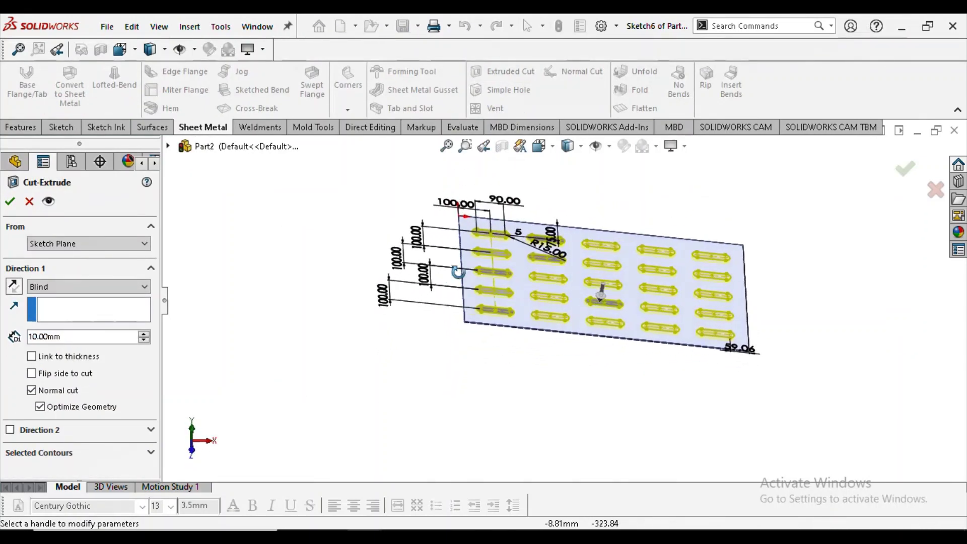
left_click(29, 201)
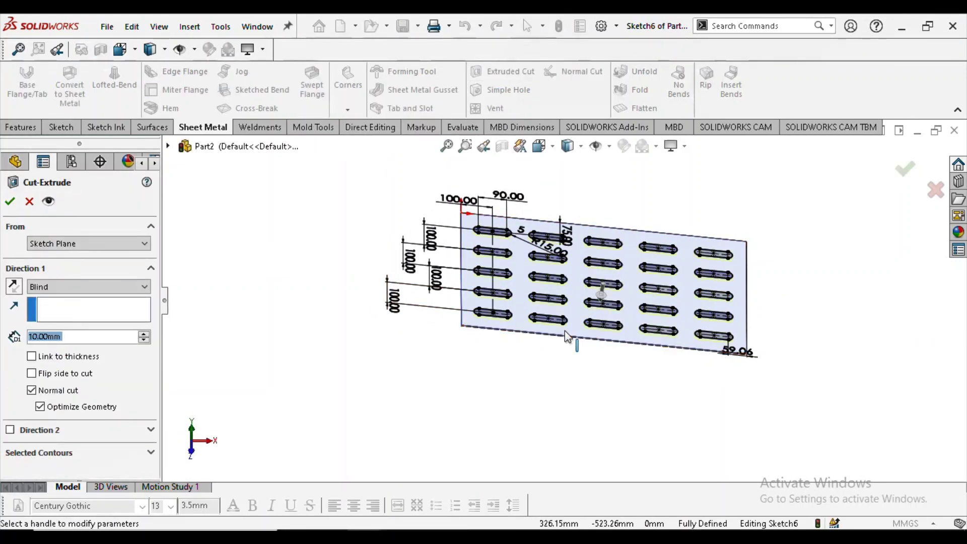
scroll(576, 301, "down", 4)
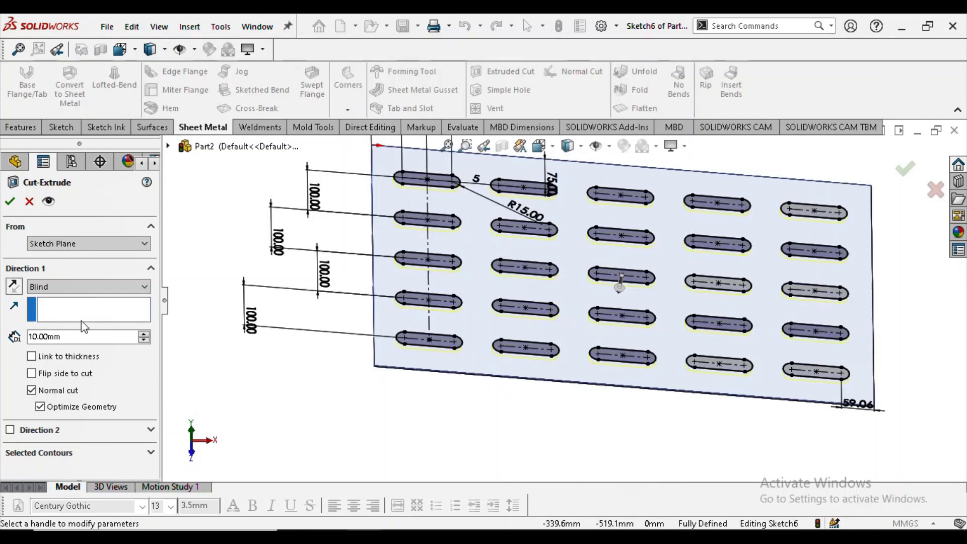
left_click(87, 357)
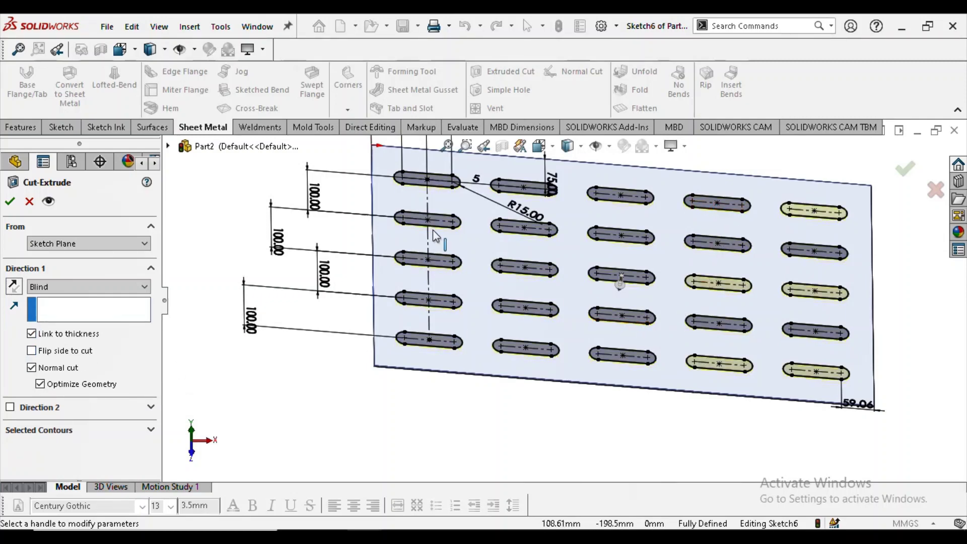
left_click(151, 429)
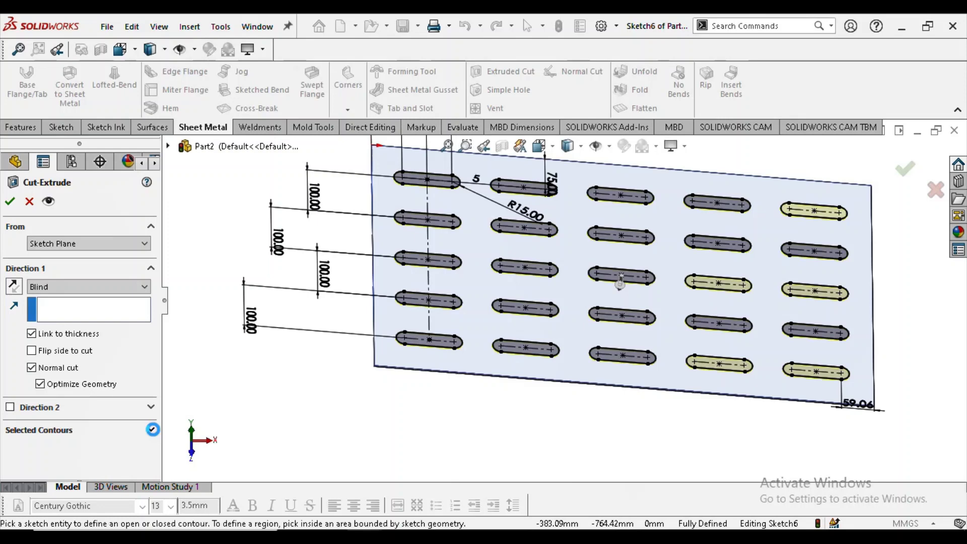
- Select the slot regions as contours and confirm the cut through the plate
left_click(444, 185)
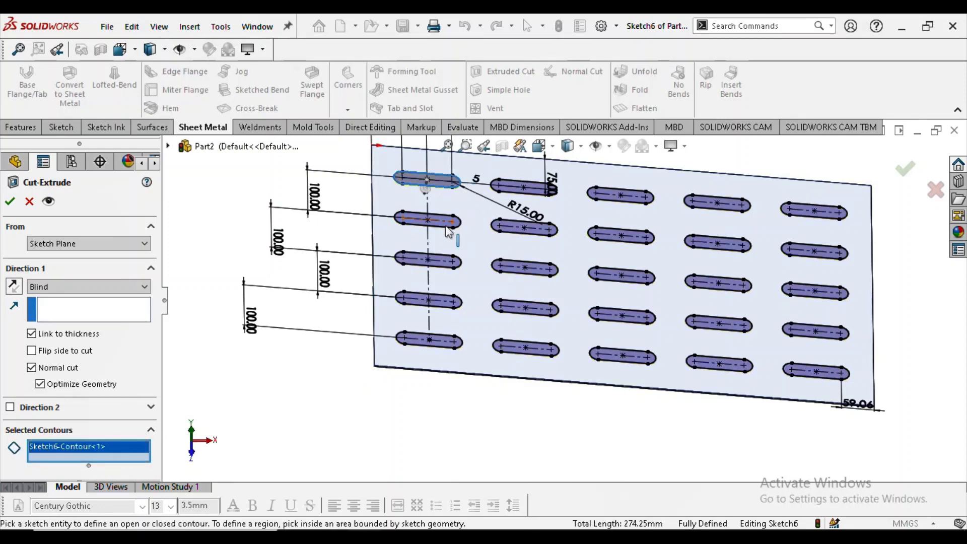
left_click(451, 224)
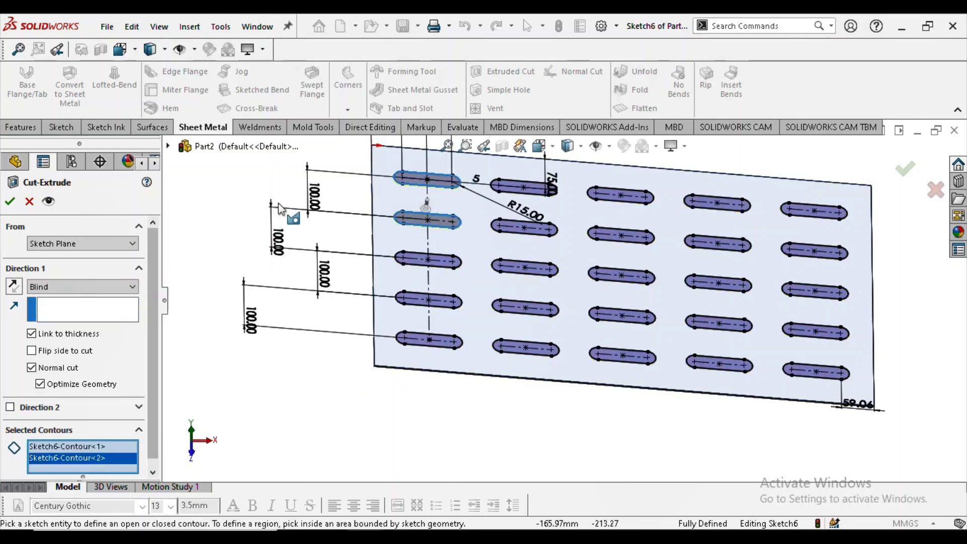
left_click(168, 146)
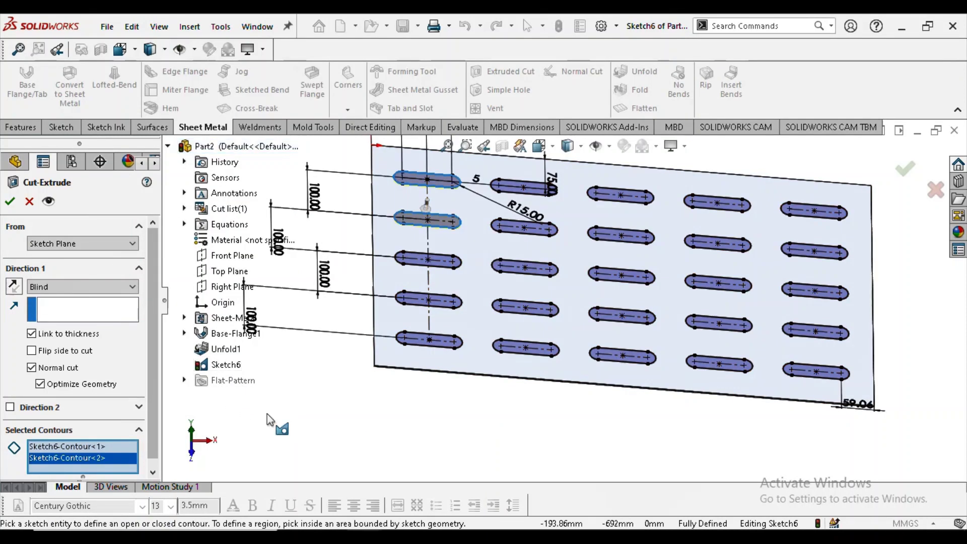
right_click(76, 450)
left_click(108, 458)
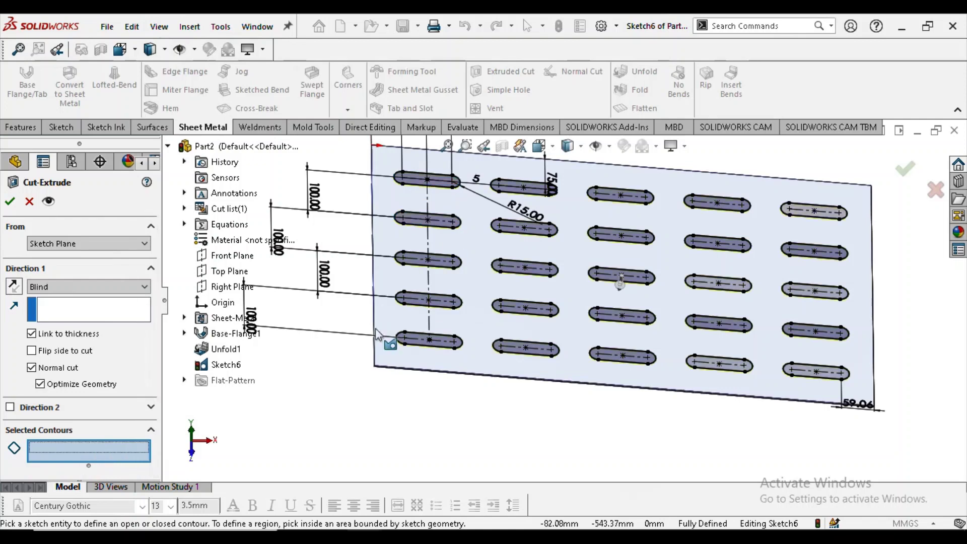
scroll(491, 247, "up", 2)
scroll(491, 247, "down", 2)
left_click(503, 236)
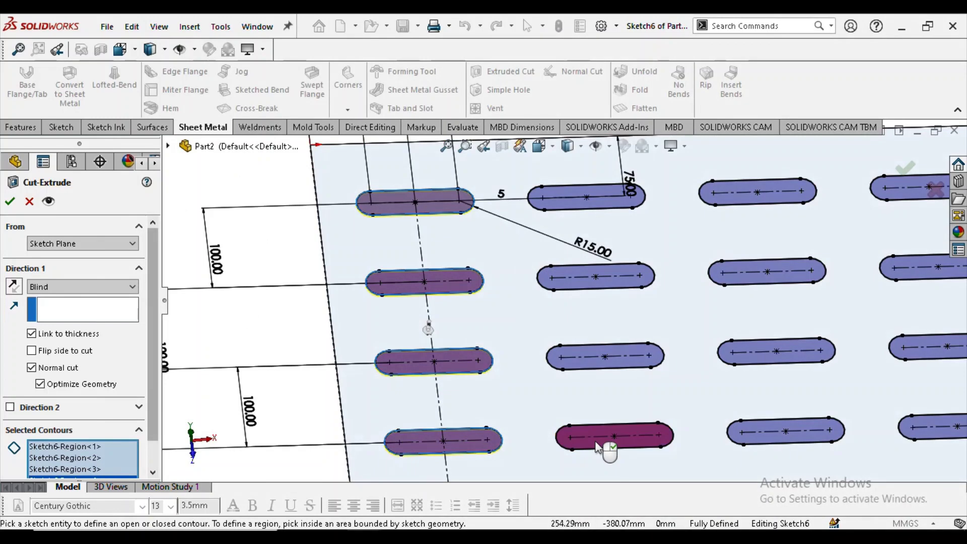
left_click(609, 437)
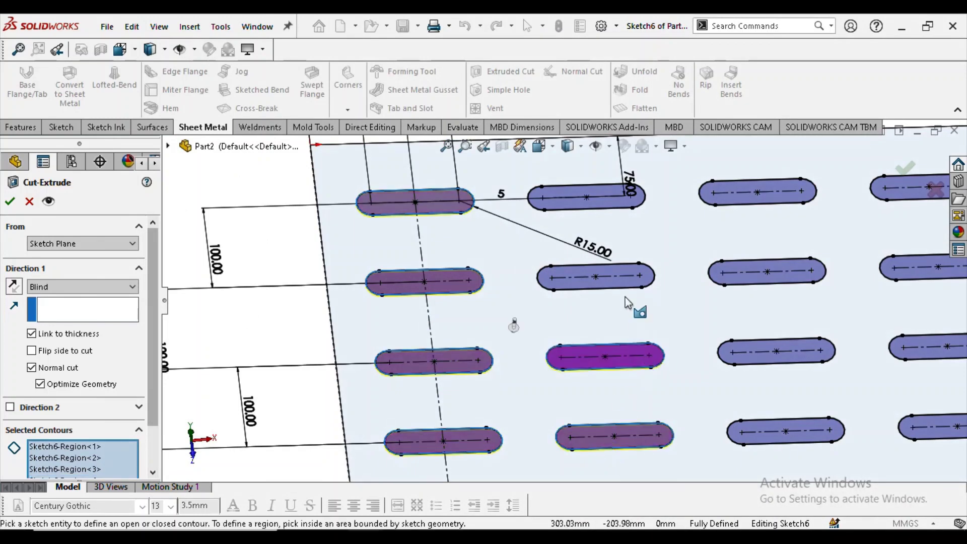
left_click(634, 282)
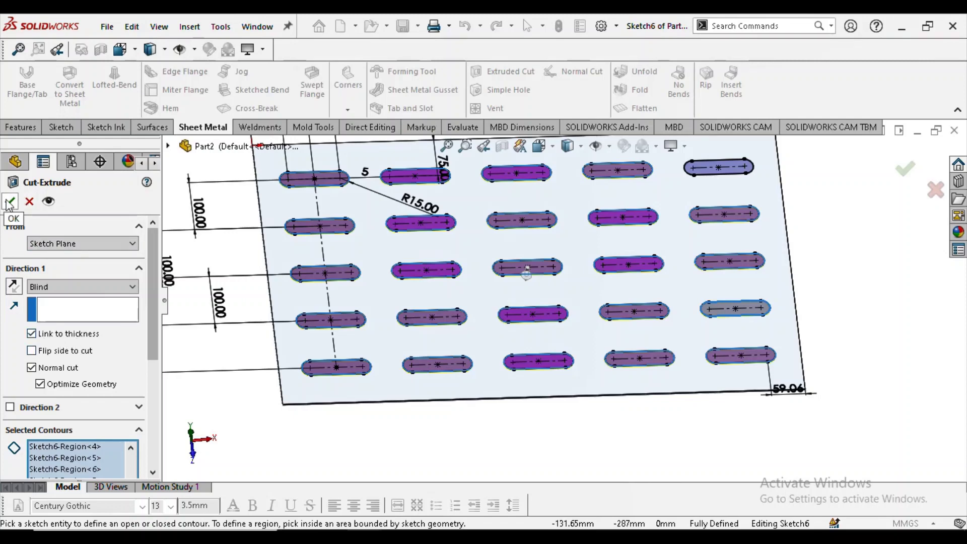
left_click(9, 202)
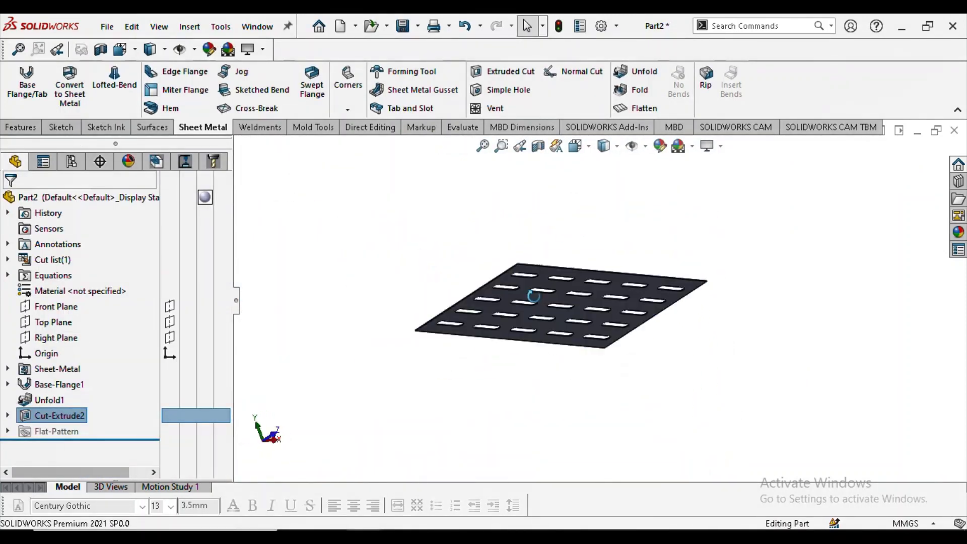
- Fit the plate in view and browse the Appearances library to Metal > Galvanized
mouse_move(534, 296)
middle_mouse_down()
mouse_move(560, 502)
mouse_move(579, 339)
middle_mouse_up()
scroll(569, 328, "down", 3)
scroll(549, 287, "down", 2)
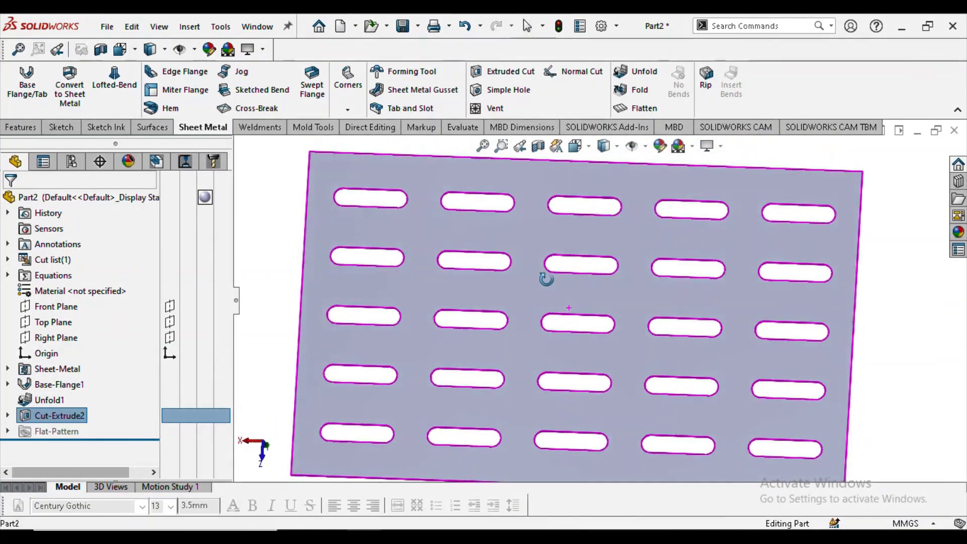
key("f")
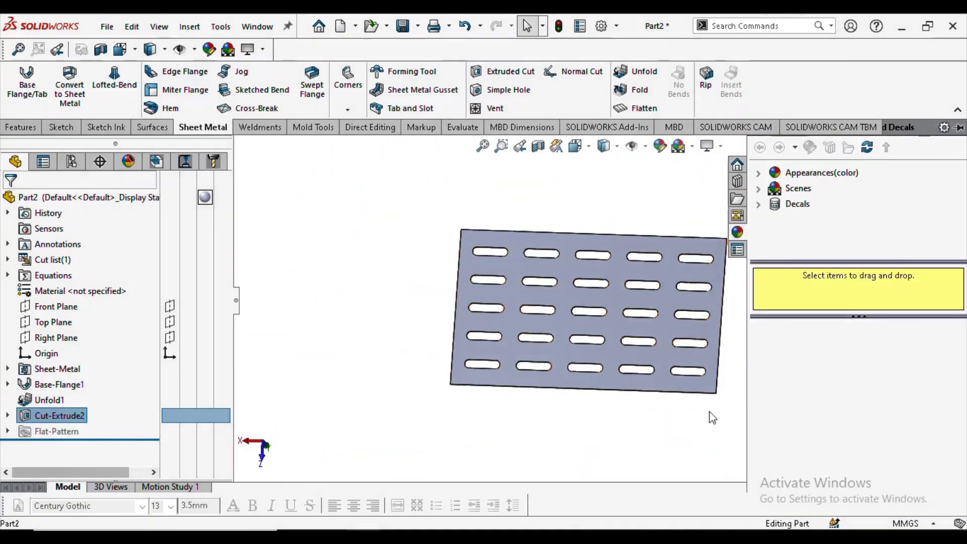
left_click(757, 175)
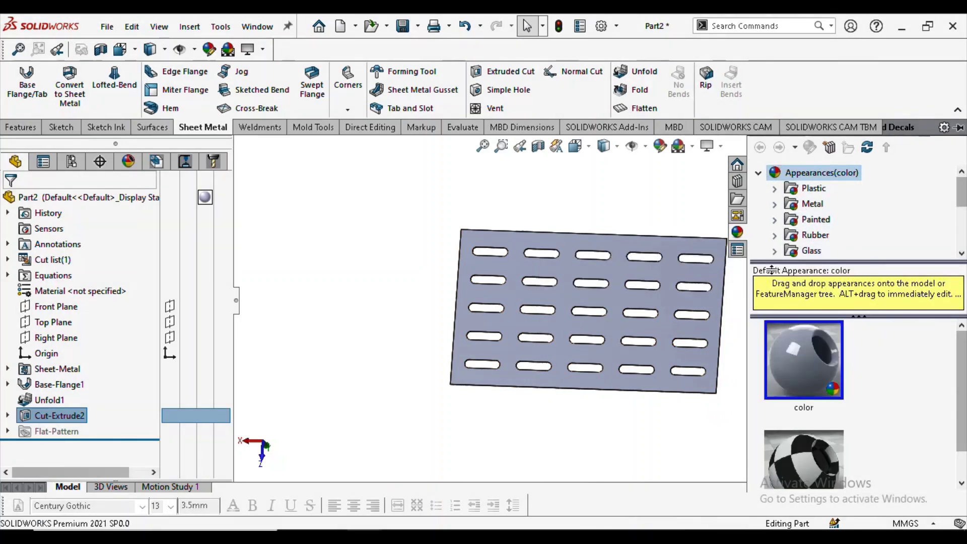
scroll(858, 241, "down", 2)
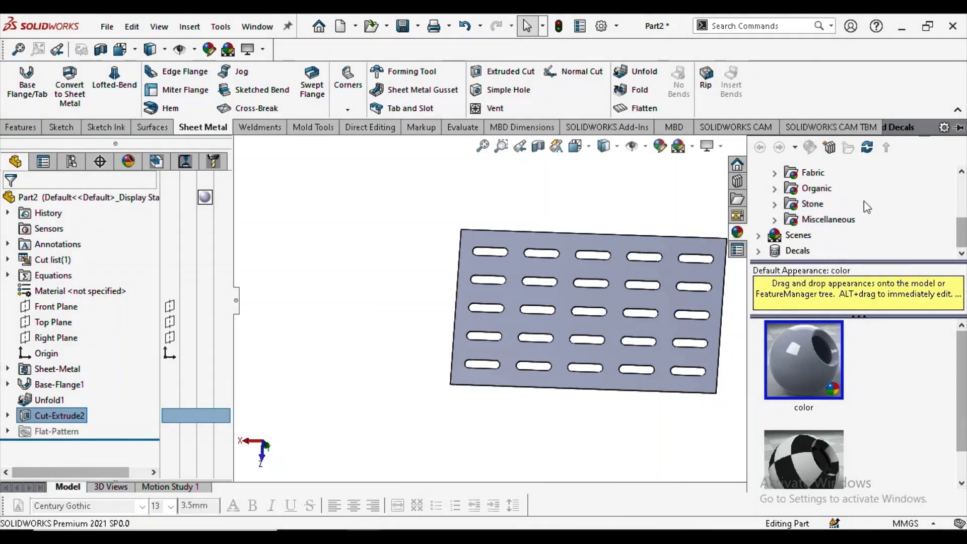
scroll(914, 250, "up", 3)
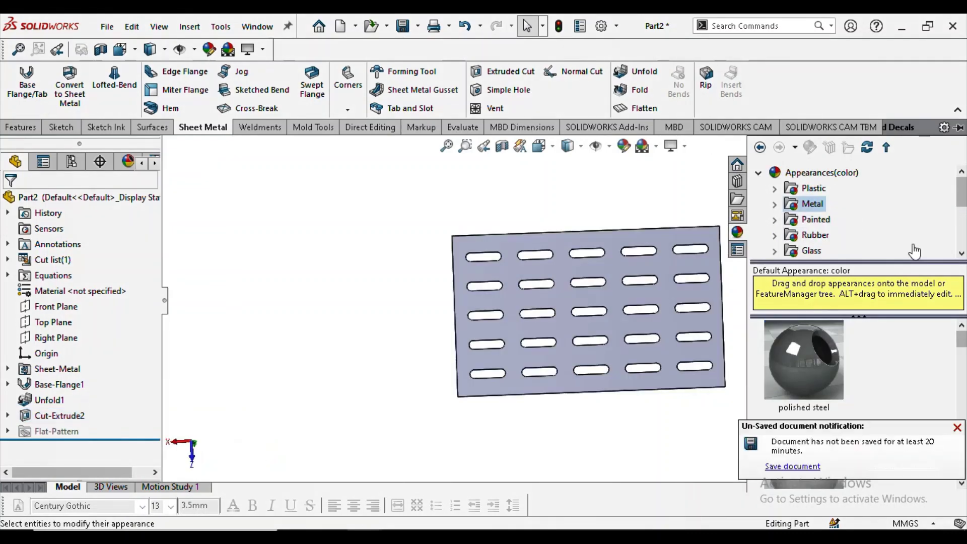
left_click(775, 203)
scroll(862, 223, "down", 3)
left_click(837, 251)
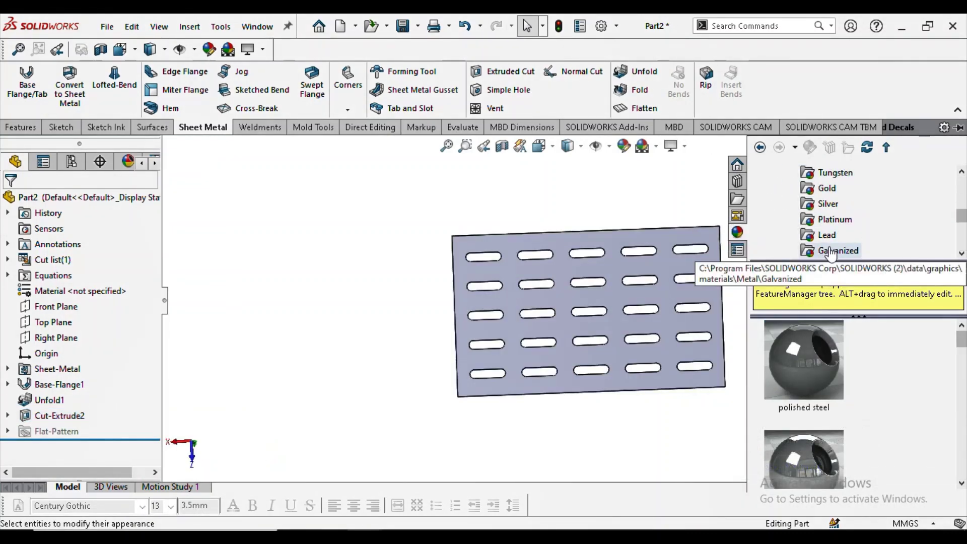
scroll(857, 412, "down", 2)
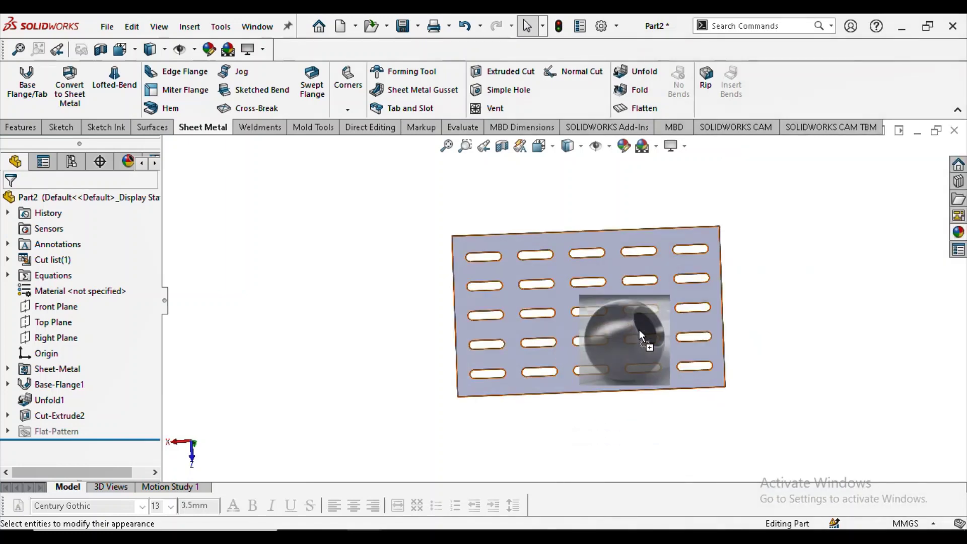
- Drag the brushed galvanized finish onto the plate and apply it to the whole part
left_click_drag(809, 431, 639, 330)
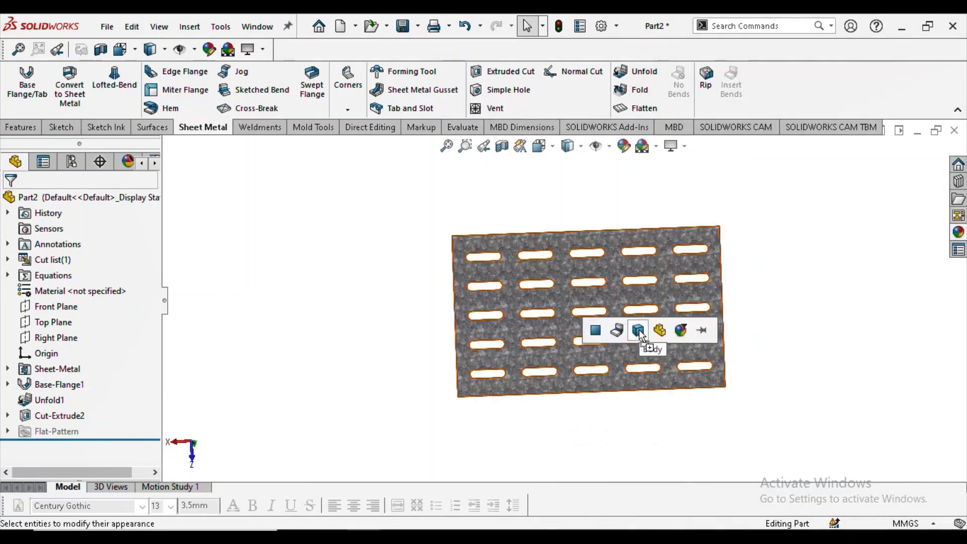
left_click(949, 236)
left_click_drag(832, 345, 680, 323)
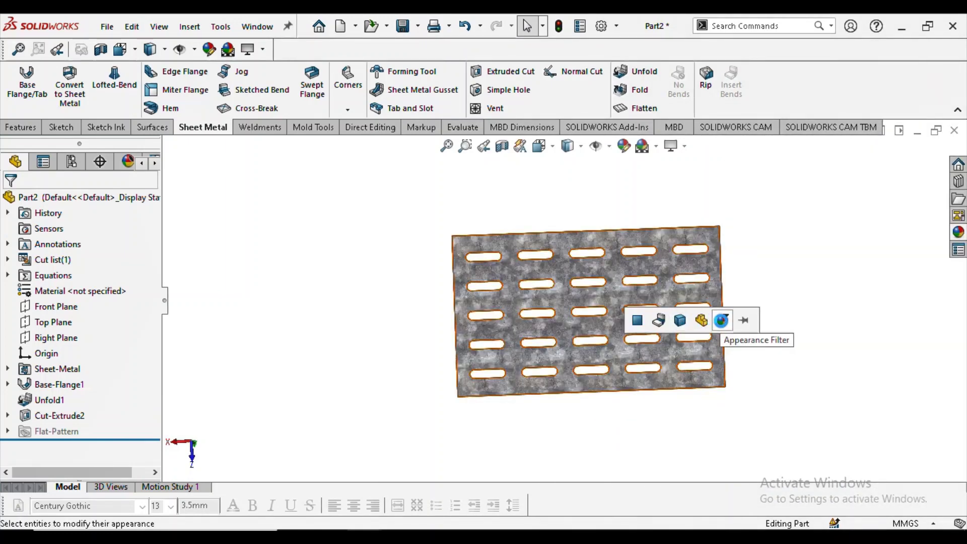
left_click(721, 320)
- Apply Fold with all bends collected, then orbit to inspect the rolled slotted cylinder
mouse_move(721, 320)
middle_mouse_down()
mouse_move(471, 288)
mouse_move(560, 320)
middle_mouse_up()
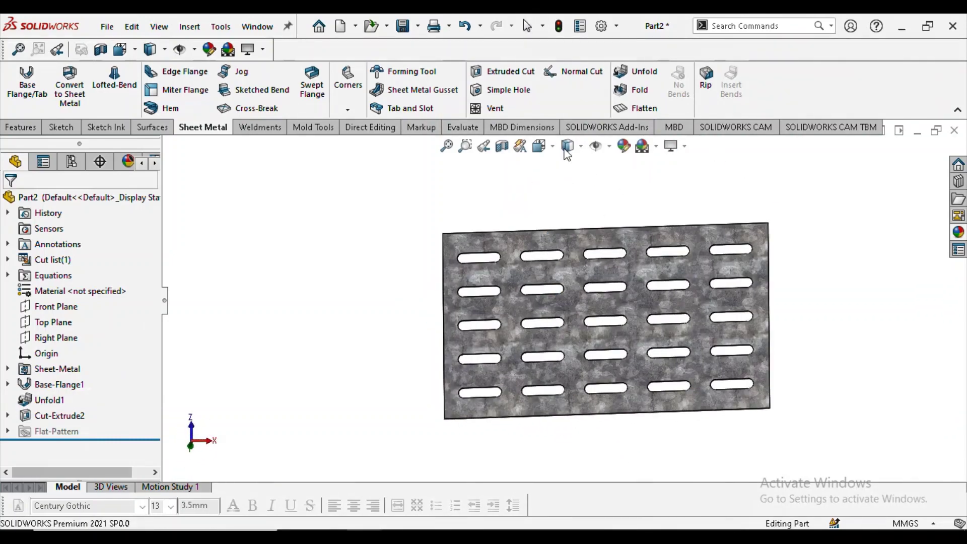
left_click(635, 90)
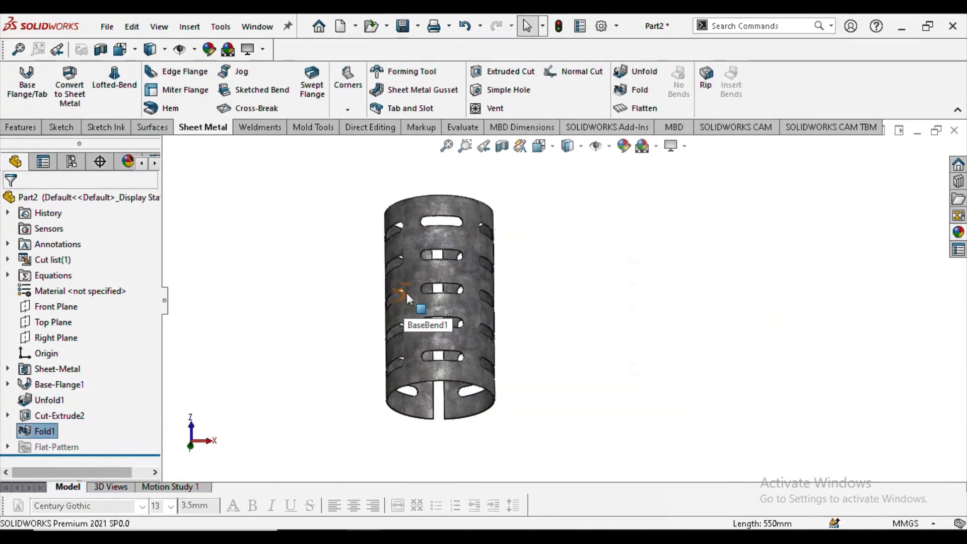
mouse_move(486, 319)
middle_mouse_down()
mouse_move(564, 219)
mouse_move(497, 238)
middle_mouse_up()
scroll(395, 291, "down", 5)
mouse_move(396, 292)
middle_mouse_down()
mouse_move(557, 248)
mouse_move(682, 345)
mouse_move(647, 447)
mouse_move(581, 336)
middle_mouse_up()
scroll(564, 248, "up", 5)
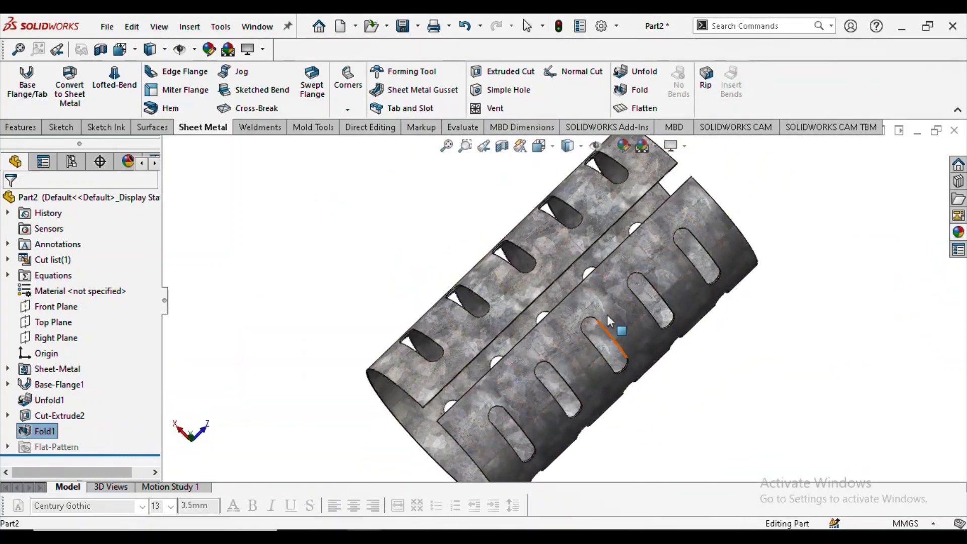